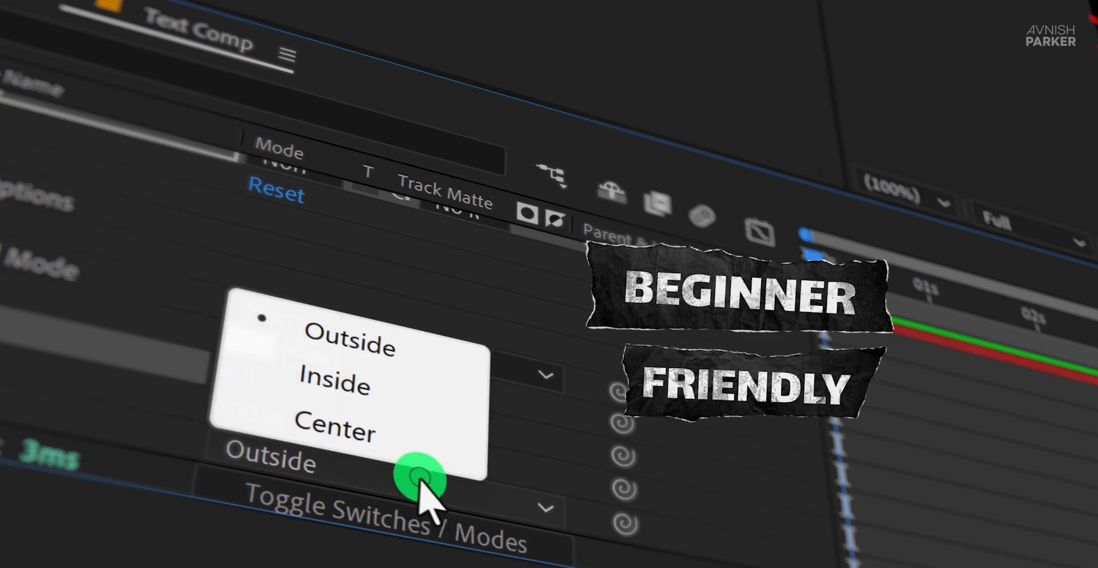
left_click(420, 404)
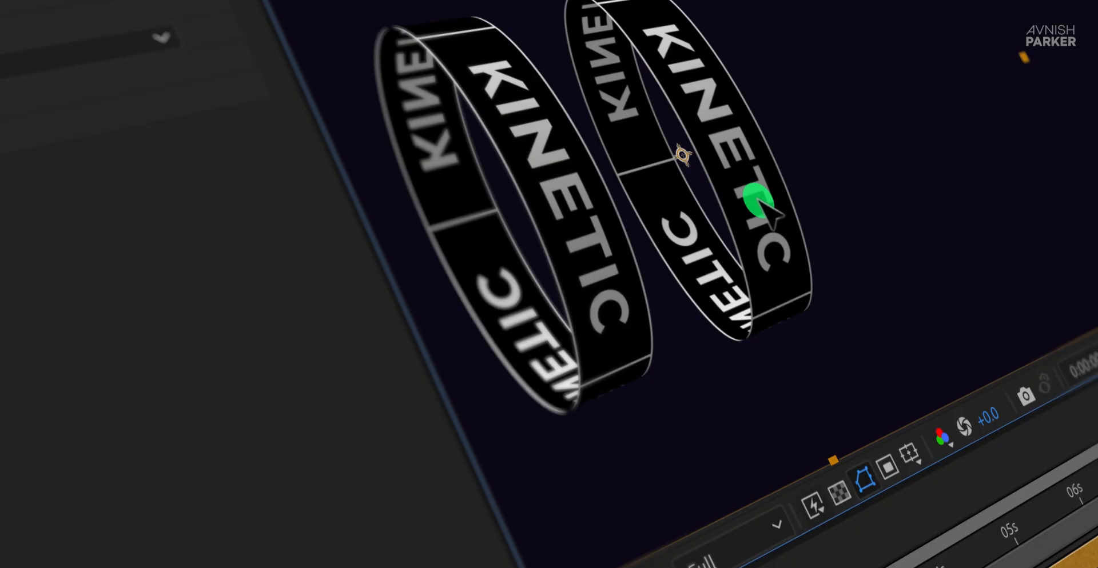
left_click_drag(758, 200, 1038, 103)
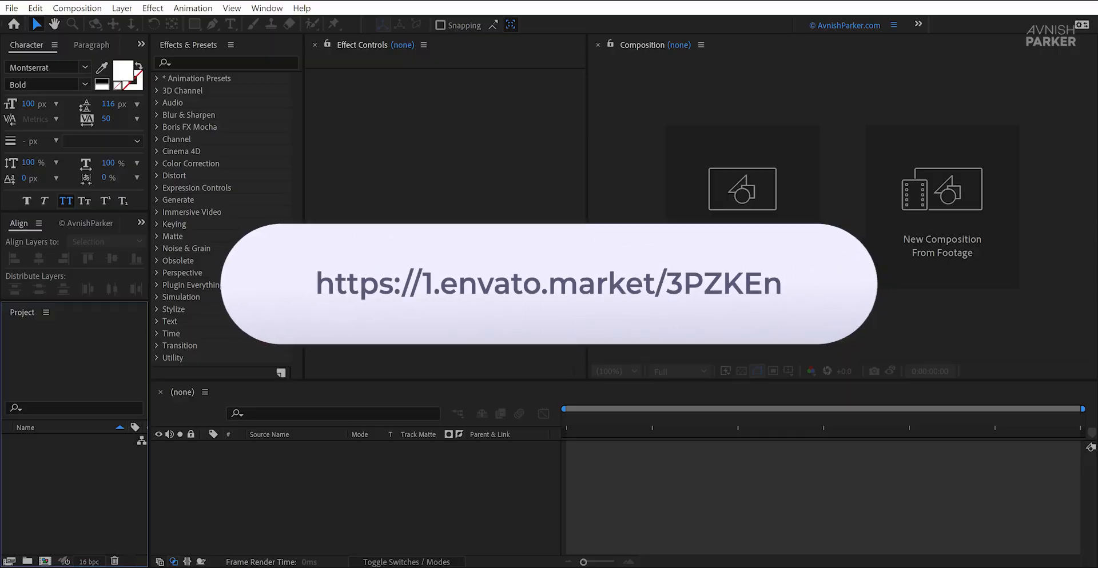
Create a 1920 x 1080 px composition named Kinetic Typography at 60 fps with a 10-second duration.
left_click(761, 261)
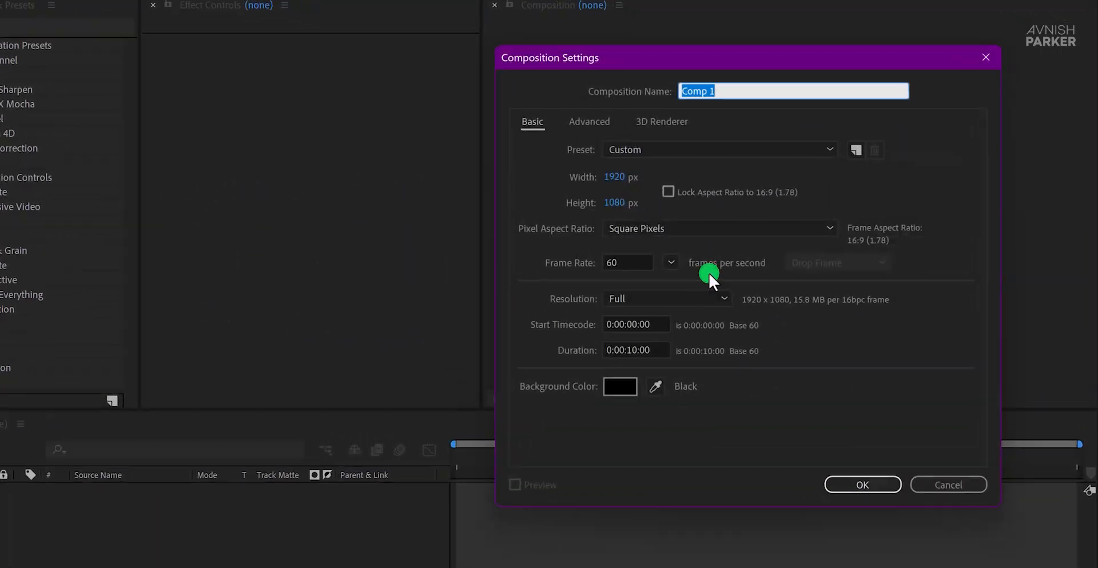
type("Kinetic ")
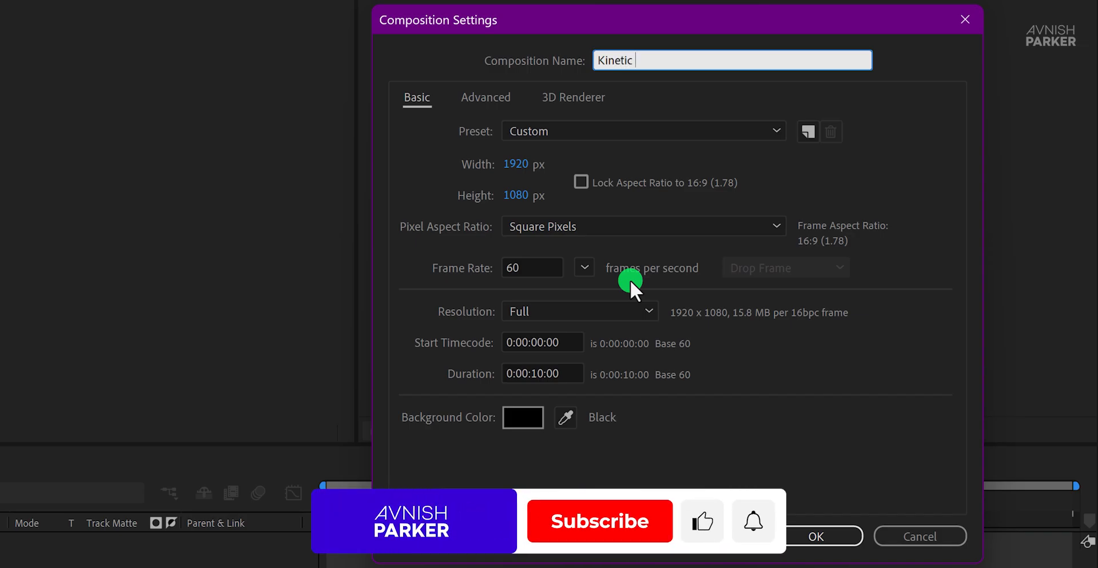
type("Typography")
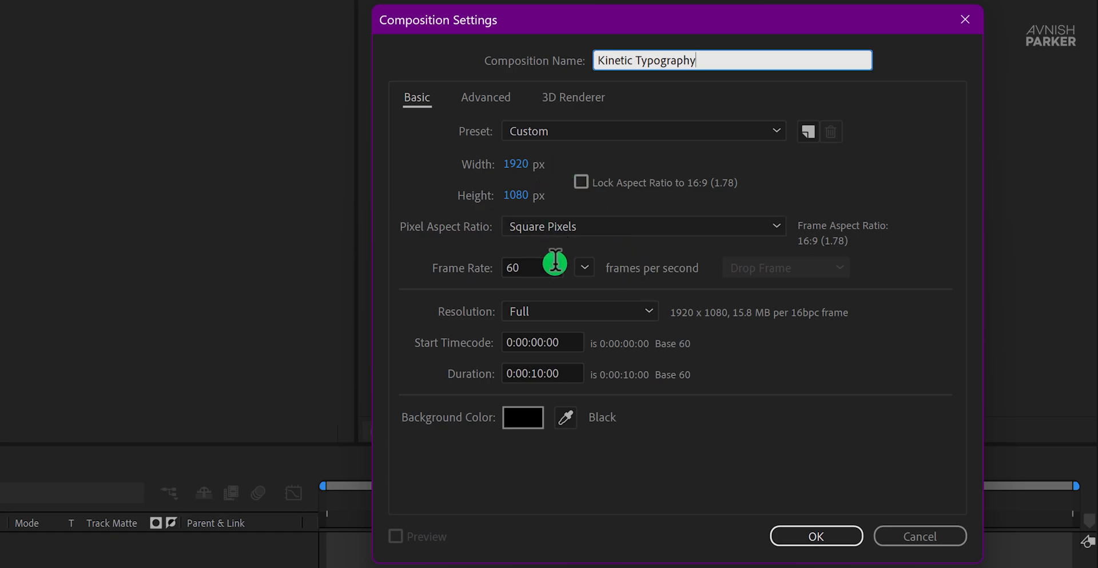
left_click(816, 536)
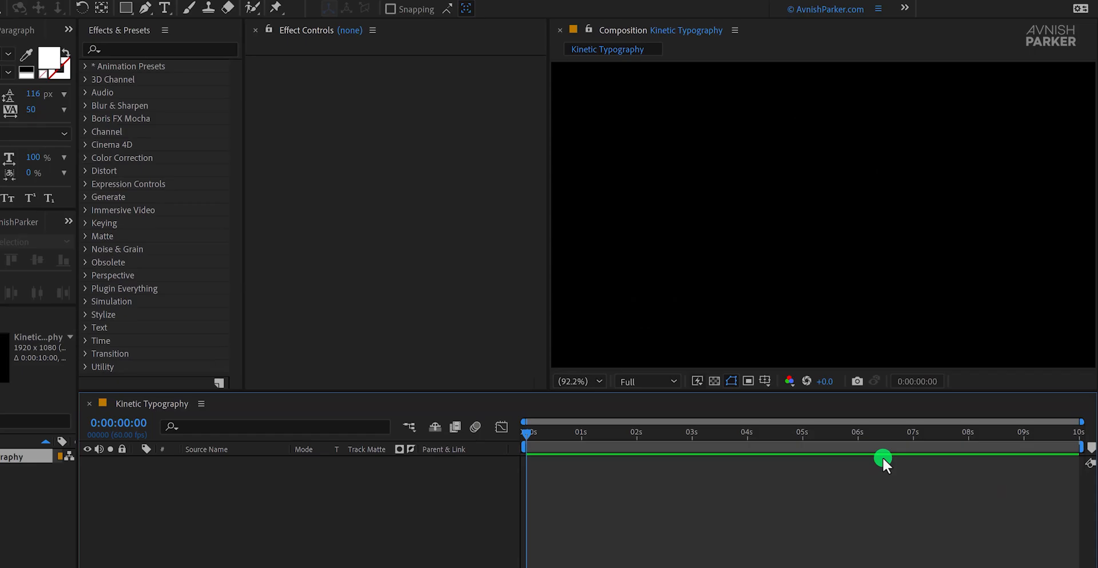
Add a 1920 x 1080 px solid named BG in dark blue 0A0817 to the Kinetic Typography composition.
right_click(401, 485)
mouse_move(455, 301)
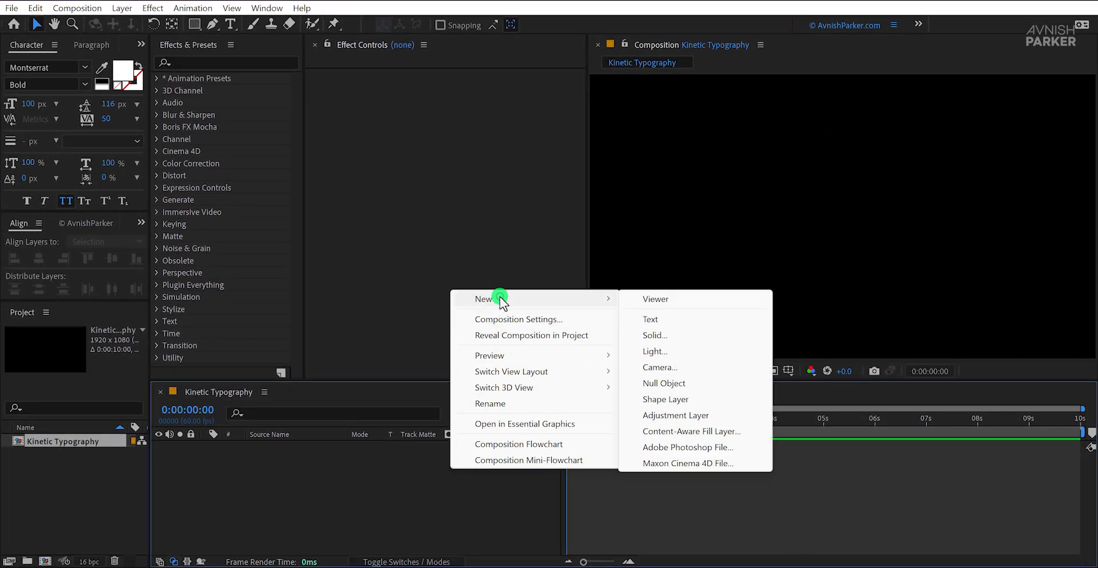
left_click(689, 336)
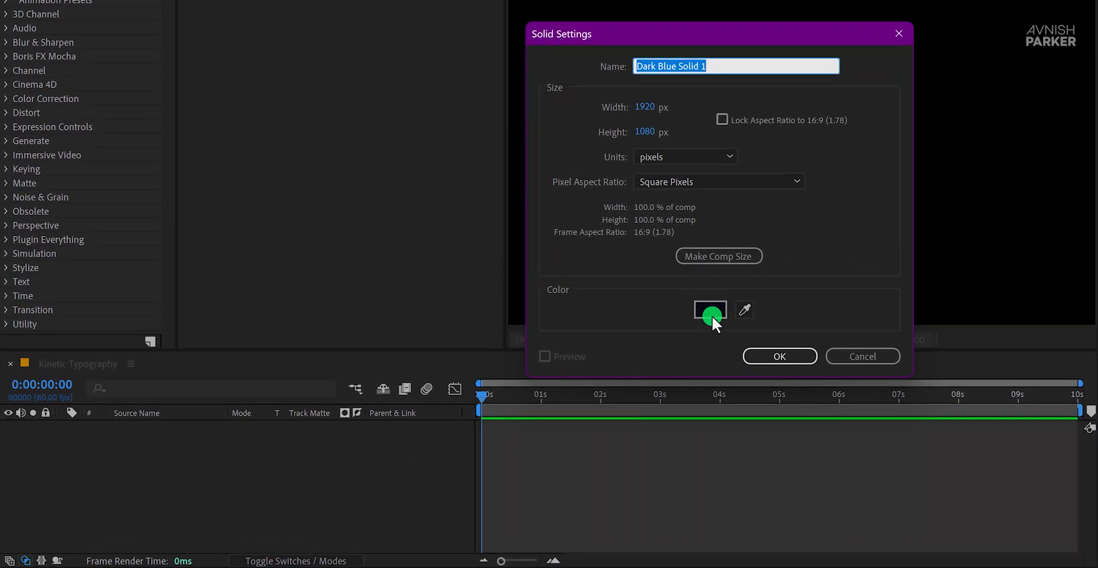
type("BG")
left_click(712, 314)
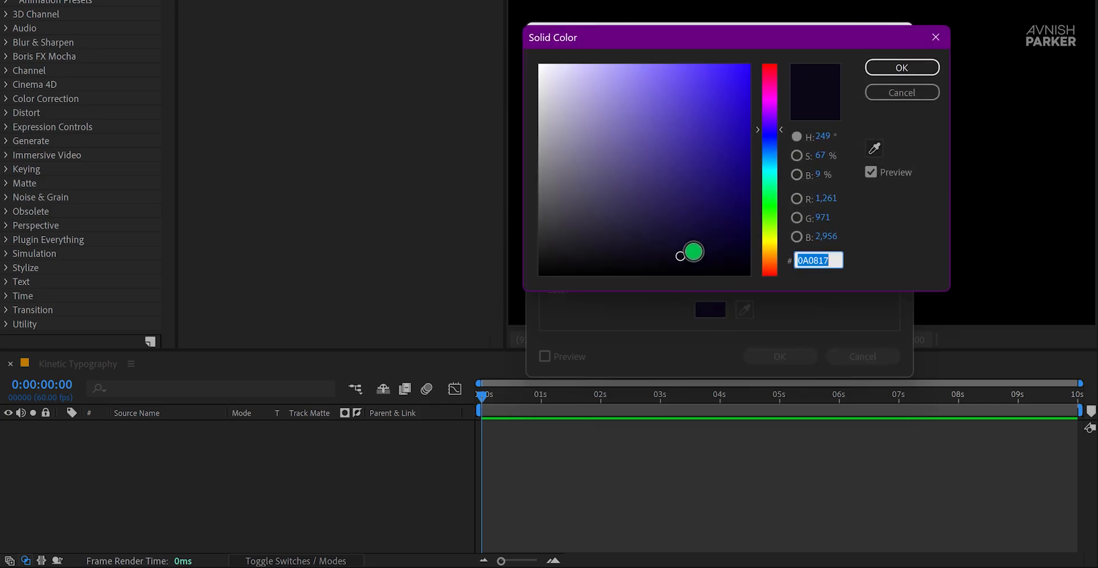
left_click(890, 69)
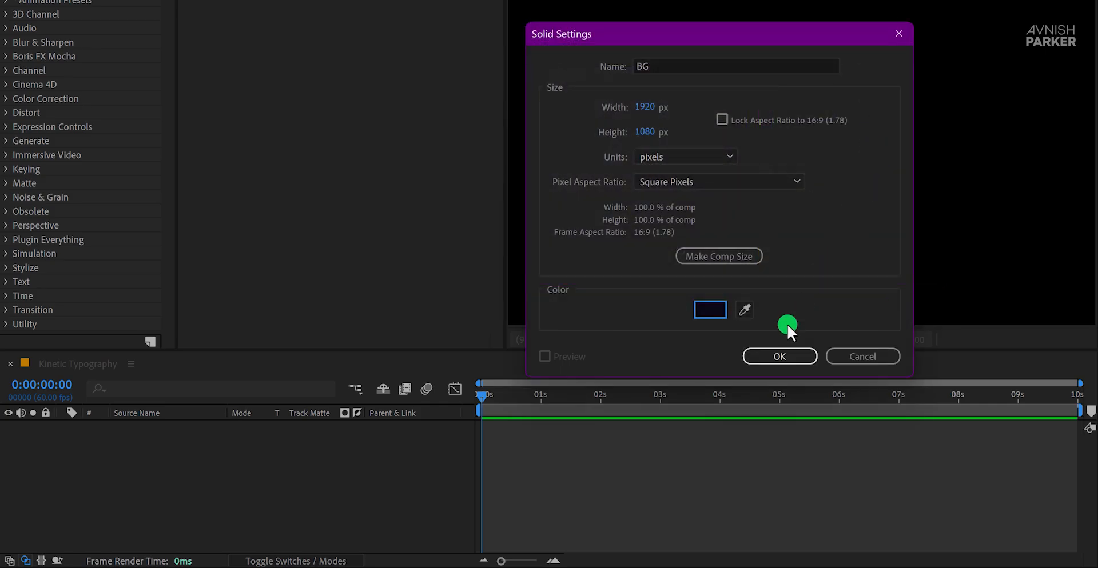
left_click(770, 356)
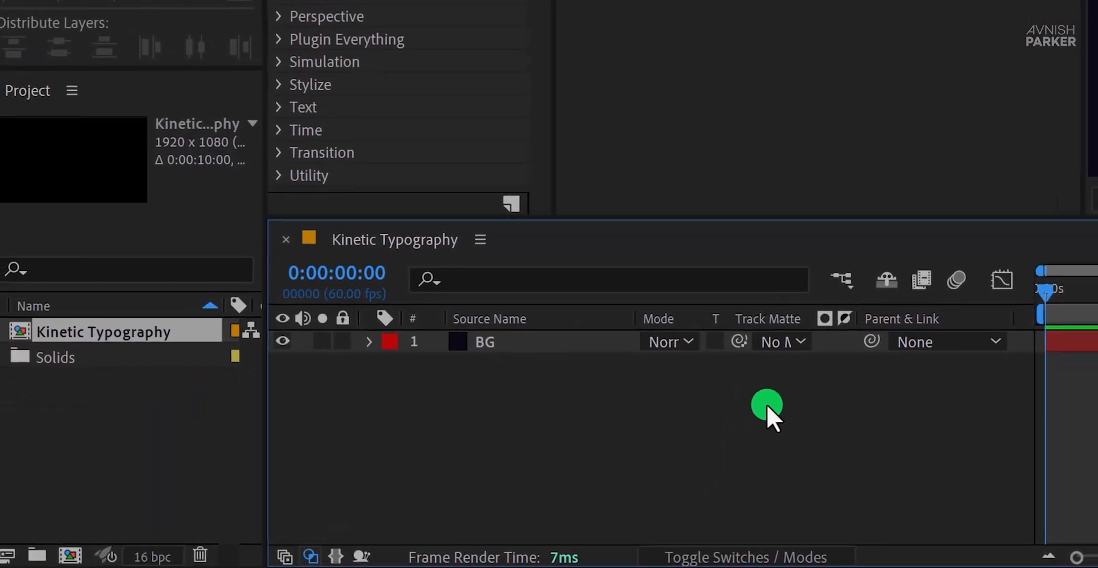
Create a second composition named Text Comp, 640 px wide and 250 px high, at 60 fps and 10 seconds long.
left_click(70, 556)
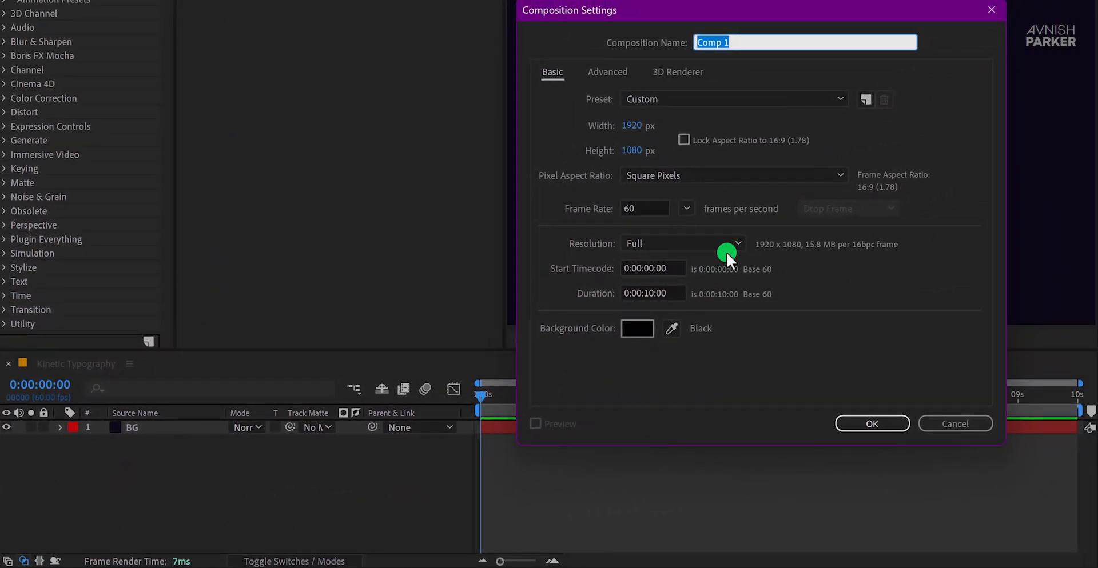
type("Text Comp")
left_click(634, 126)
type("640")
left_click(570, 132)
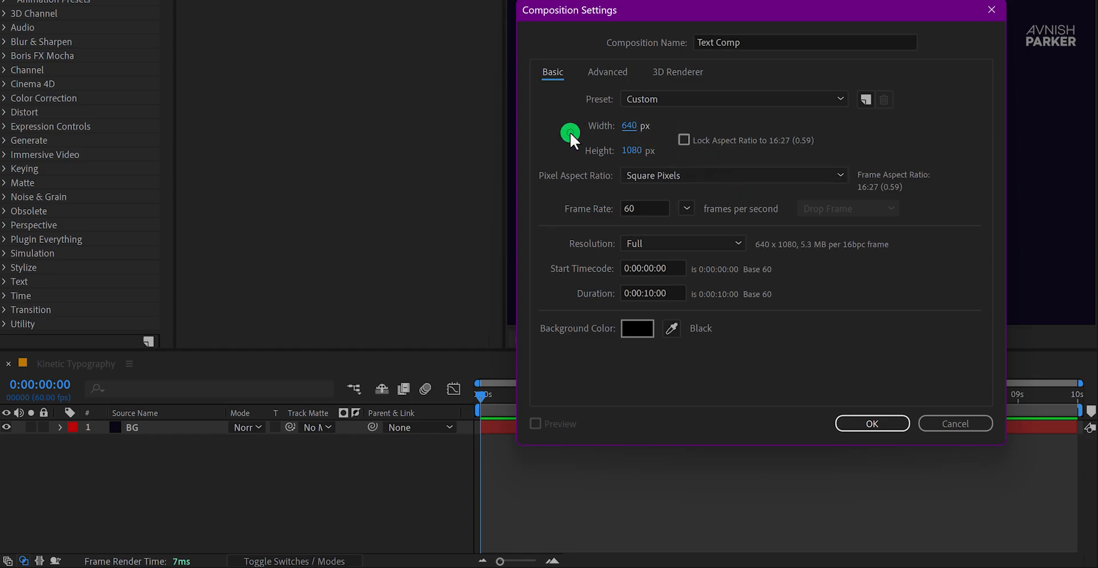
left_click_drag(713, 11, 622, 19)
type("250")
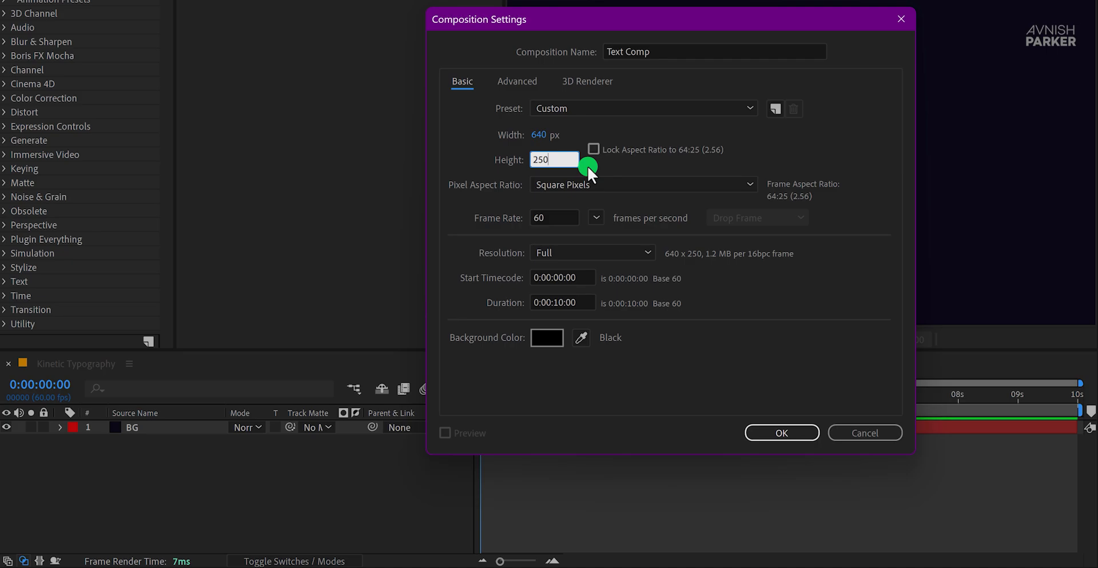
left_click(485, 160)
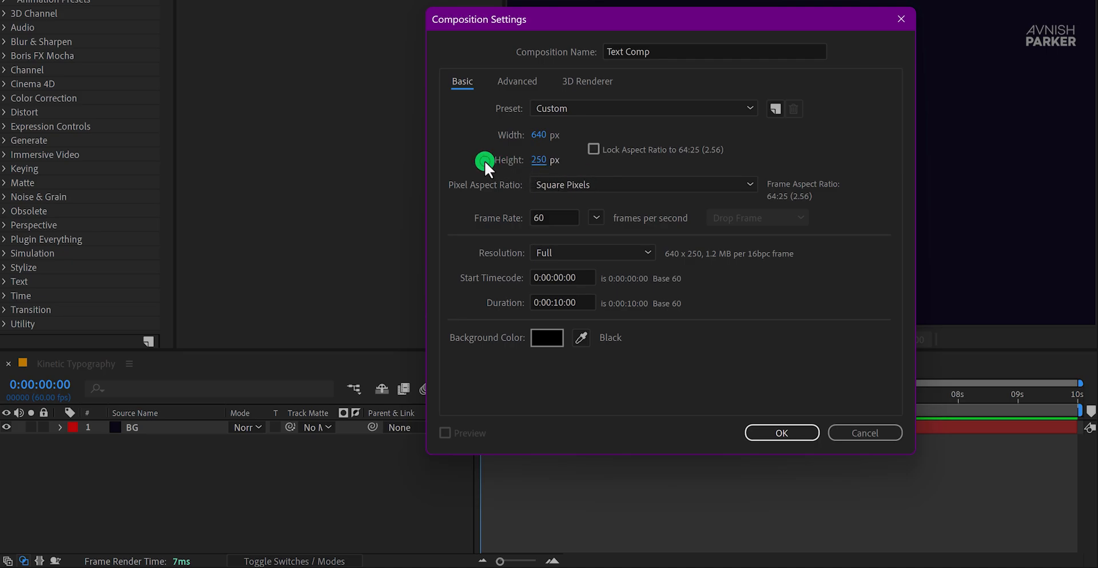
left_click(777, 433)
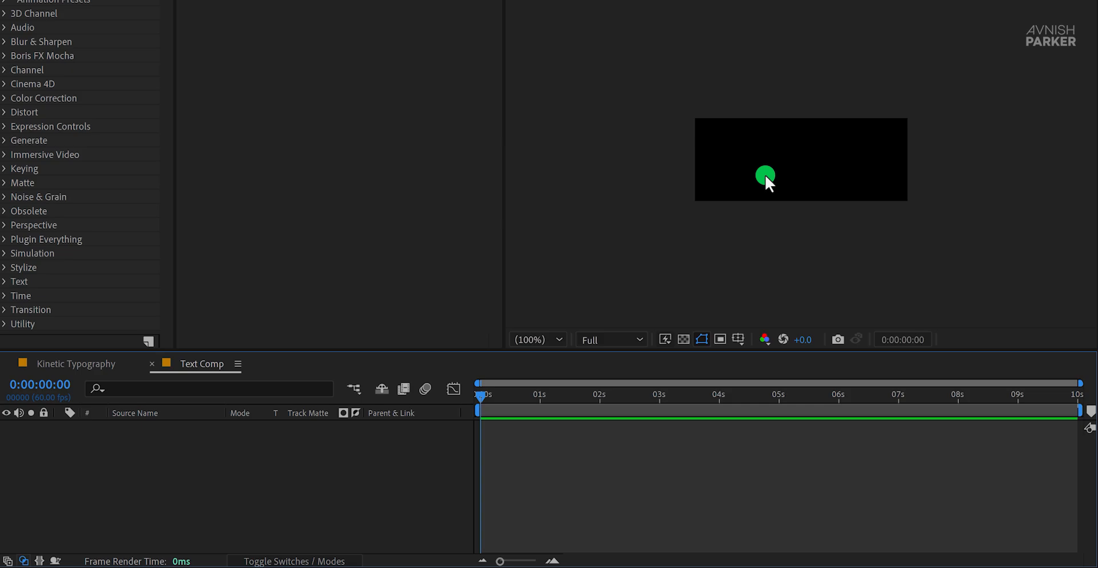
Edit the Text Comp settings, trying a height of 200 px and settling on 150 px.
key("ctrl+k")
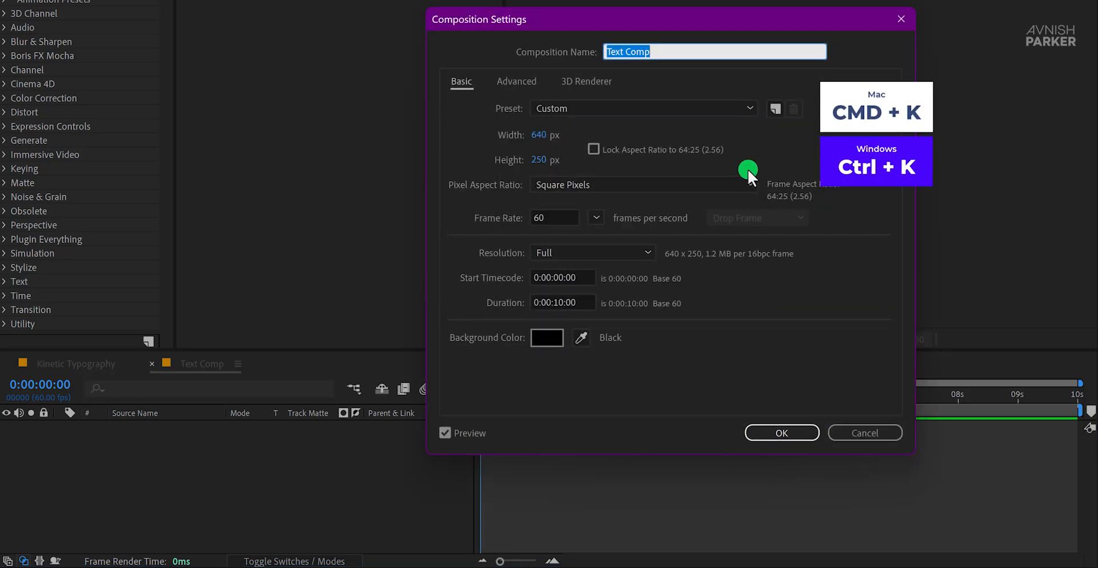
left_click(540, 160)
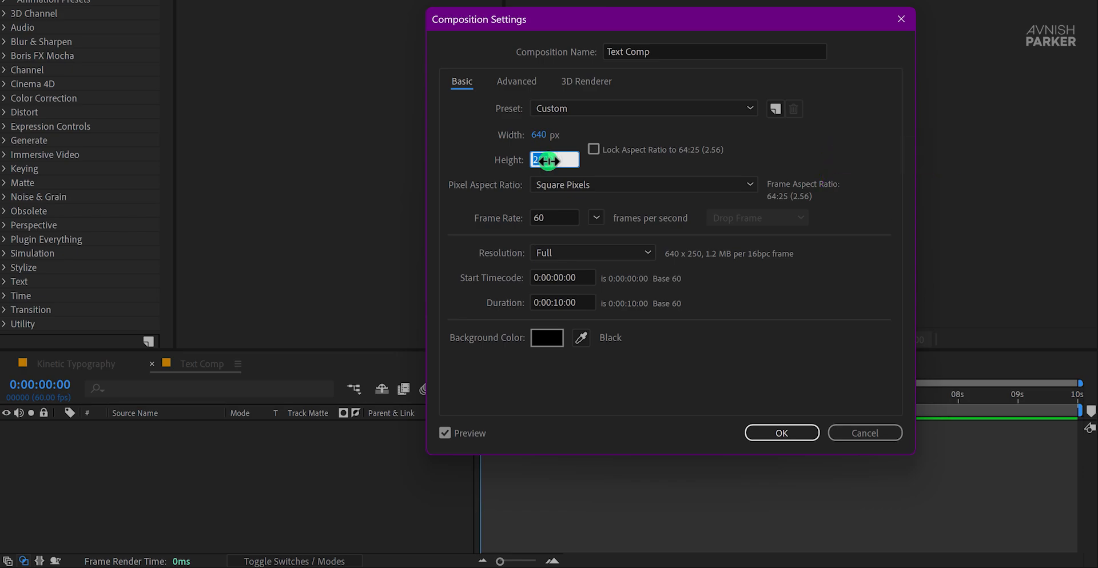
type("200")
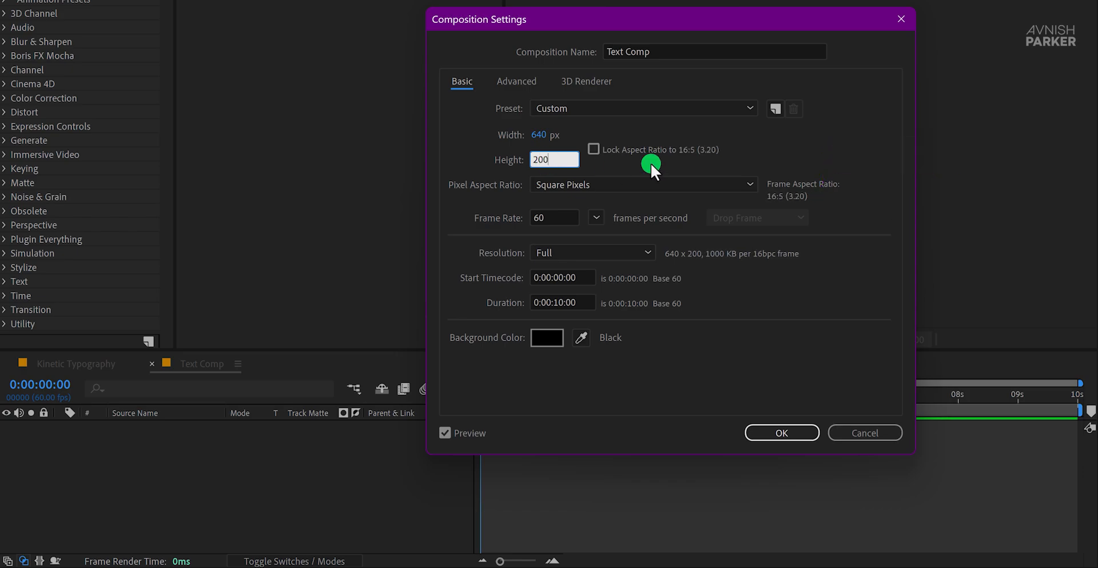
left_click(651, 163)
left_click_drag(692, 25, 386, 28)
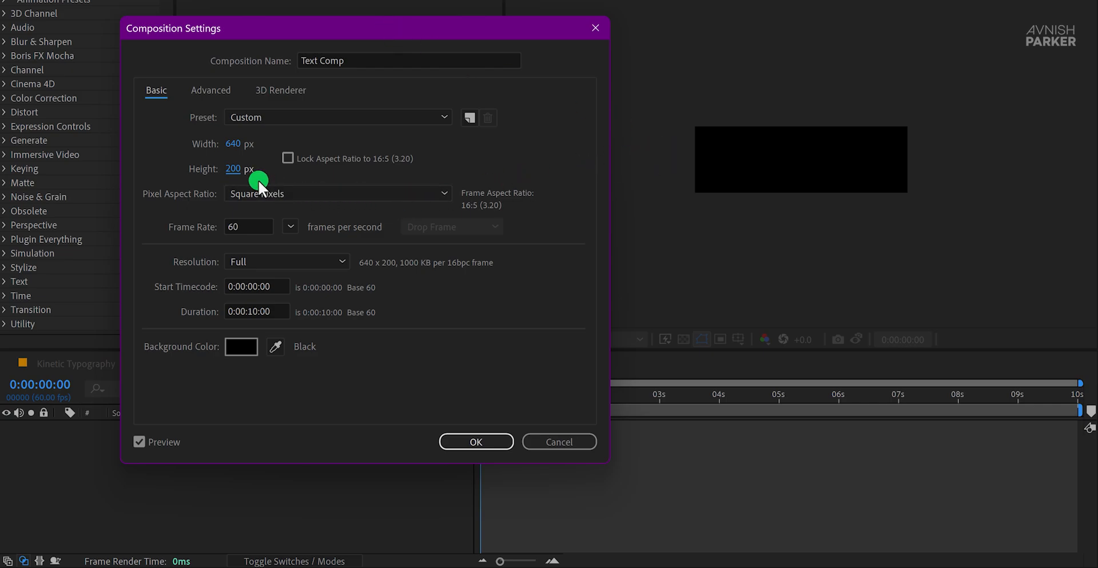
type("150")
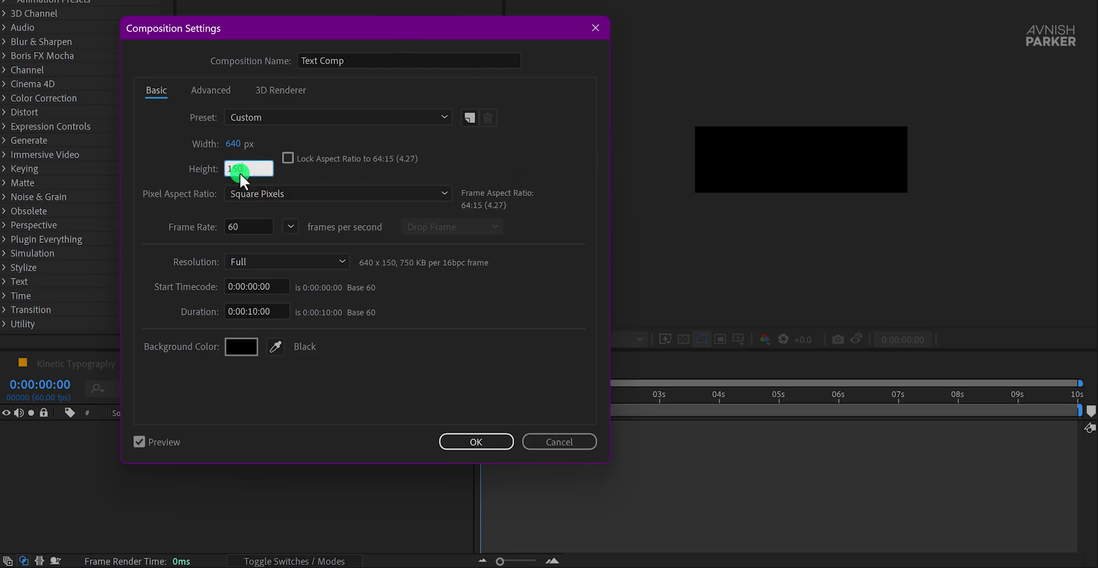
left_click(208, 175)
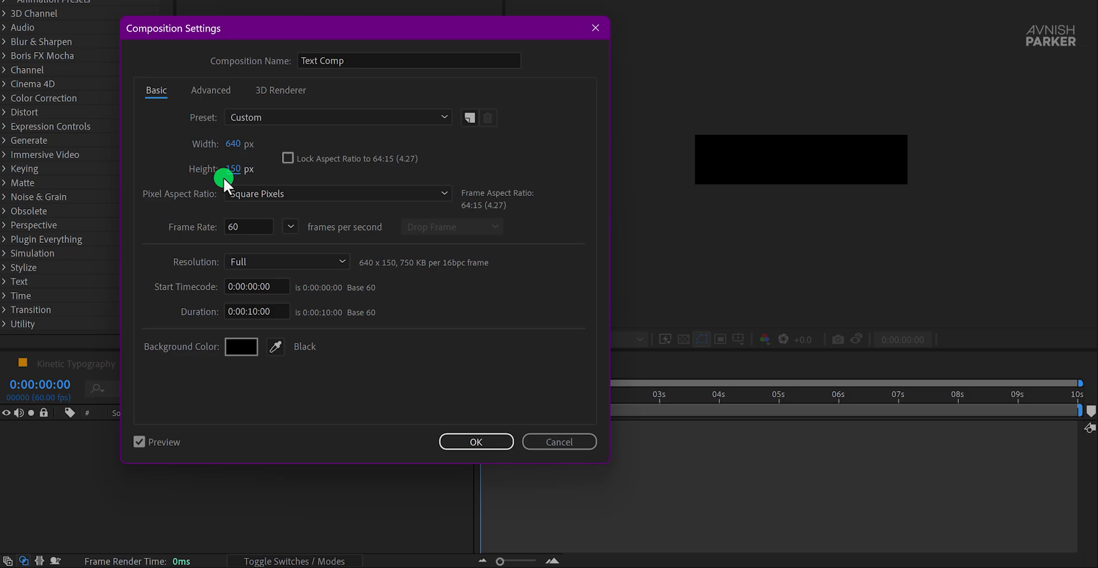
left_click(454, 442)
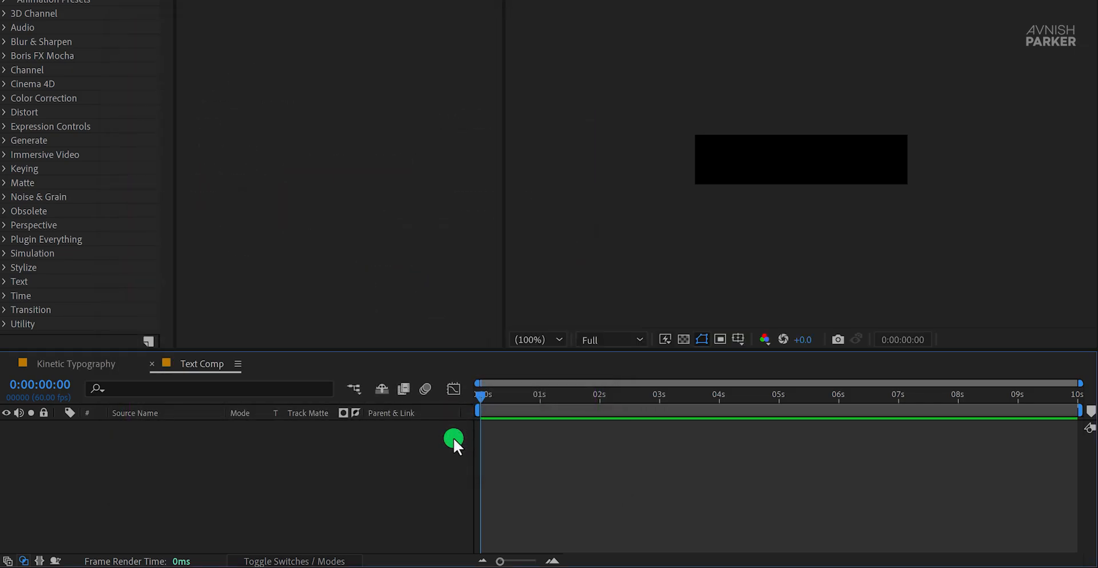
Add a black 640 x 150 px solid named BG to Text Comp.
right_click(219, 447)
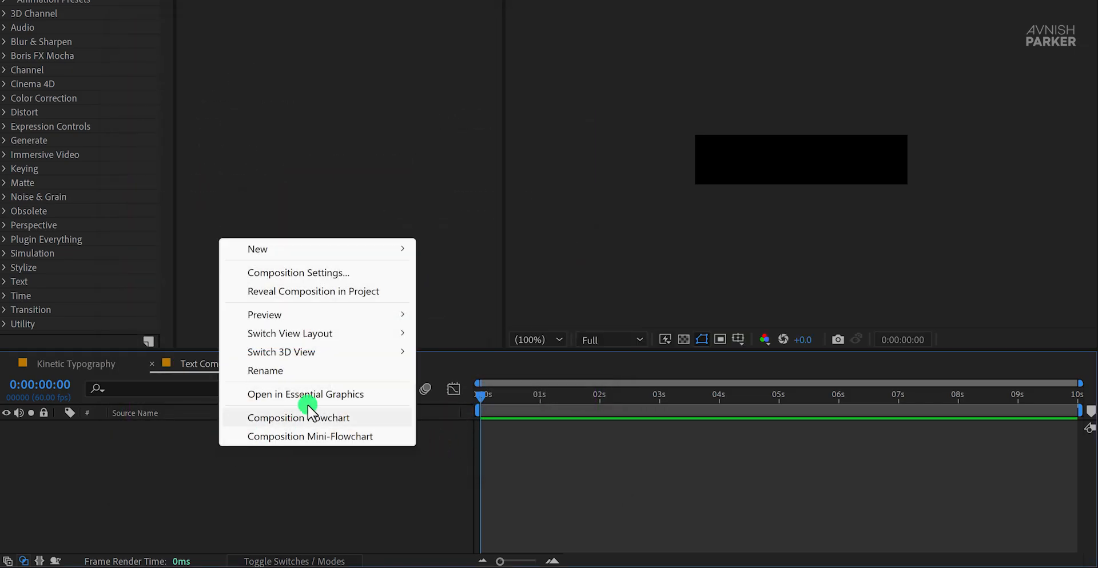
mouse_move(386, 257)
left_click(457, 292)
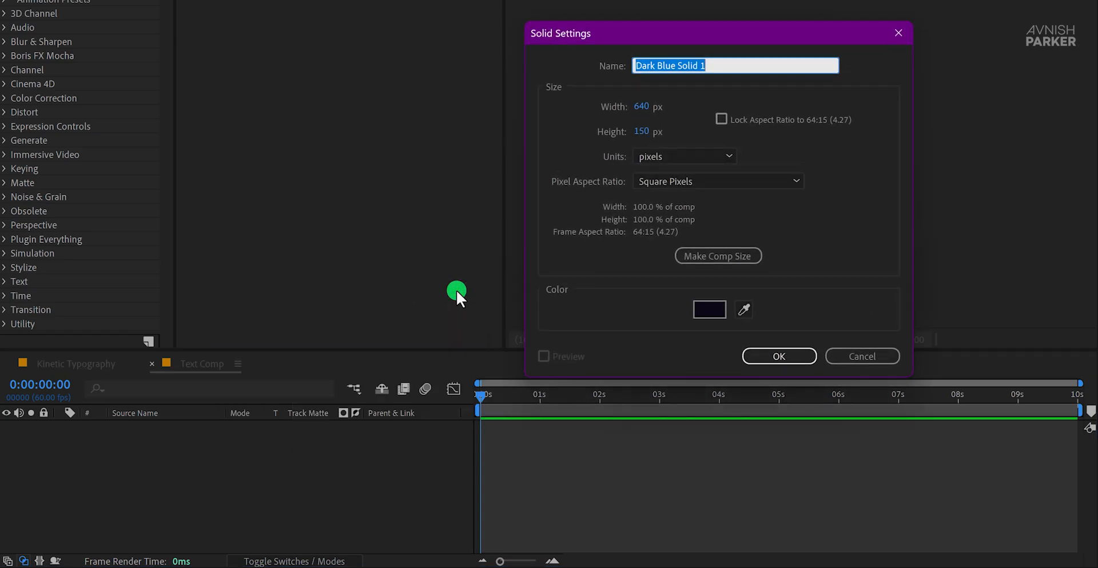
left_click(703, 310)
left_click_drag(582, 264, 493, 294)
left_click(877, 68)
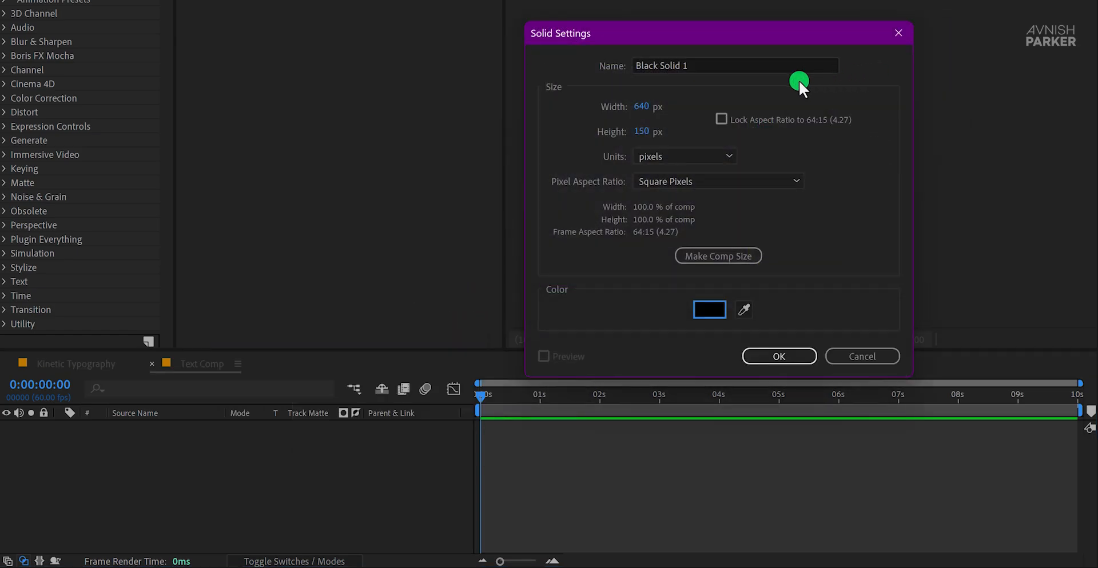
left_click(728, 65)
triple_click(728, 65)
type("BG")
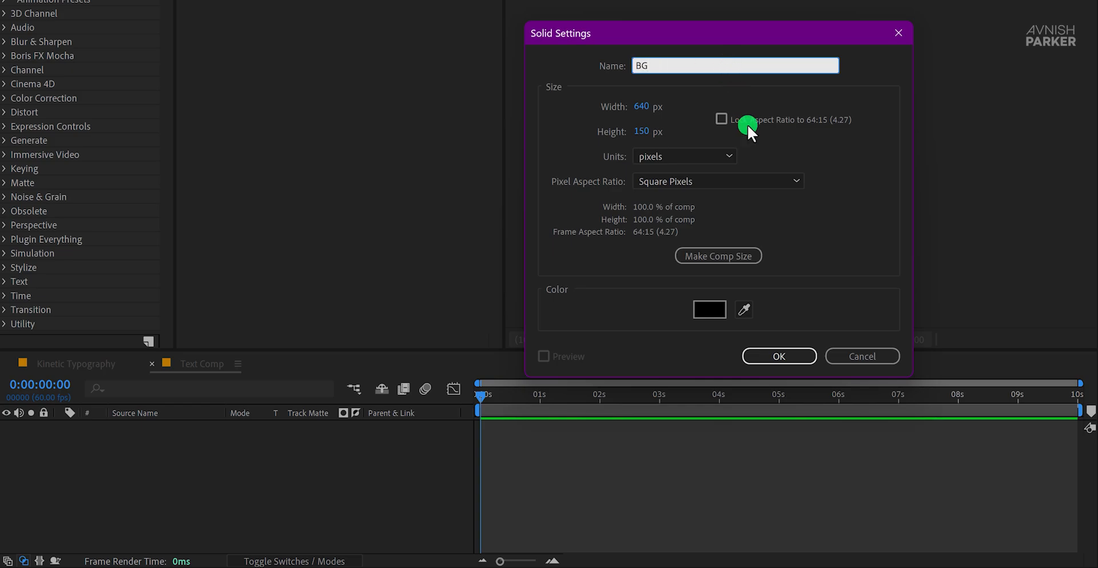
left_click(773, 354)
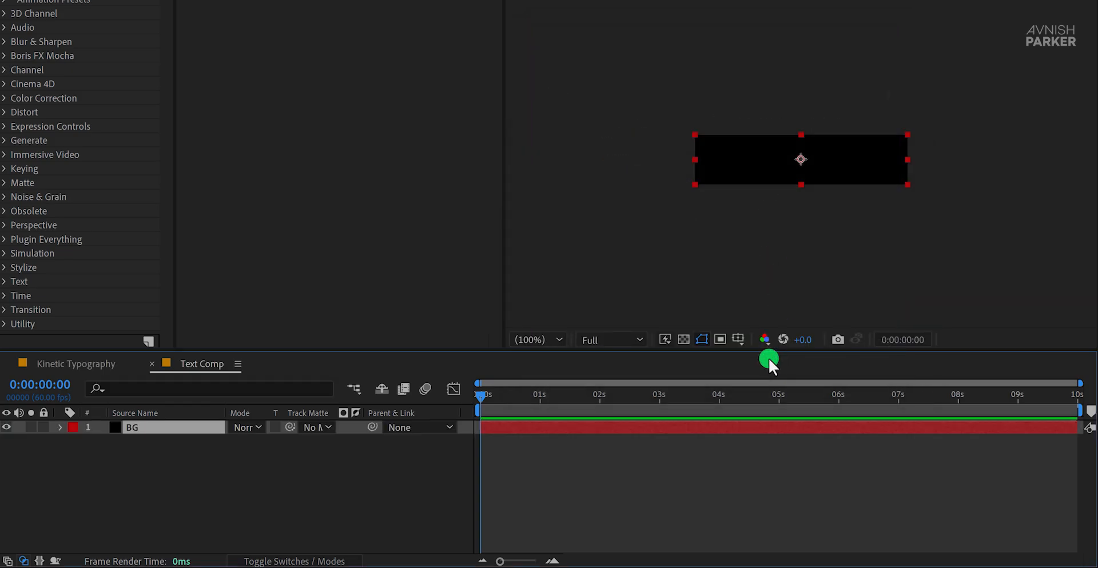
Add a Stroke layer style to the BG solid in Text Comp.
right_click(161, 423)
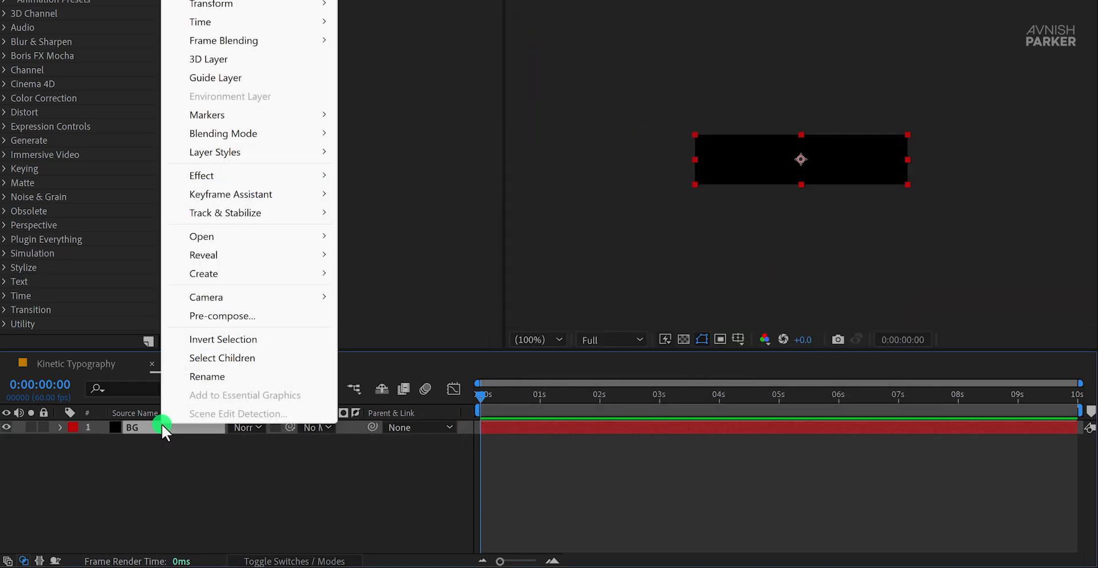
mouse_move(266, 154)
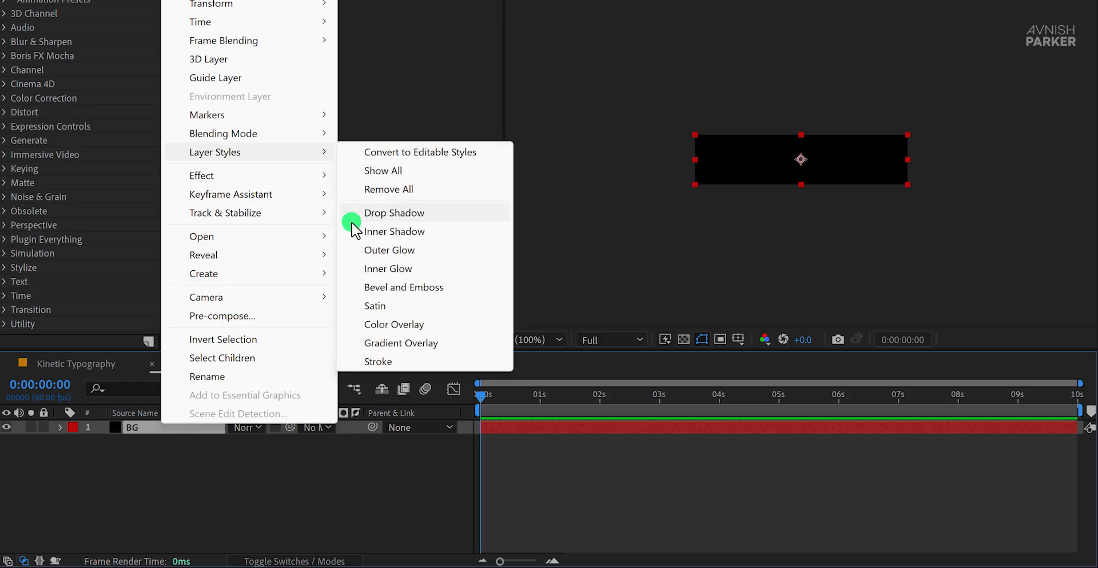
left_click(402, 366)
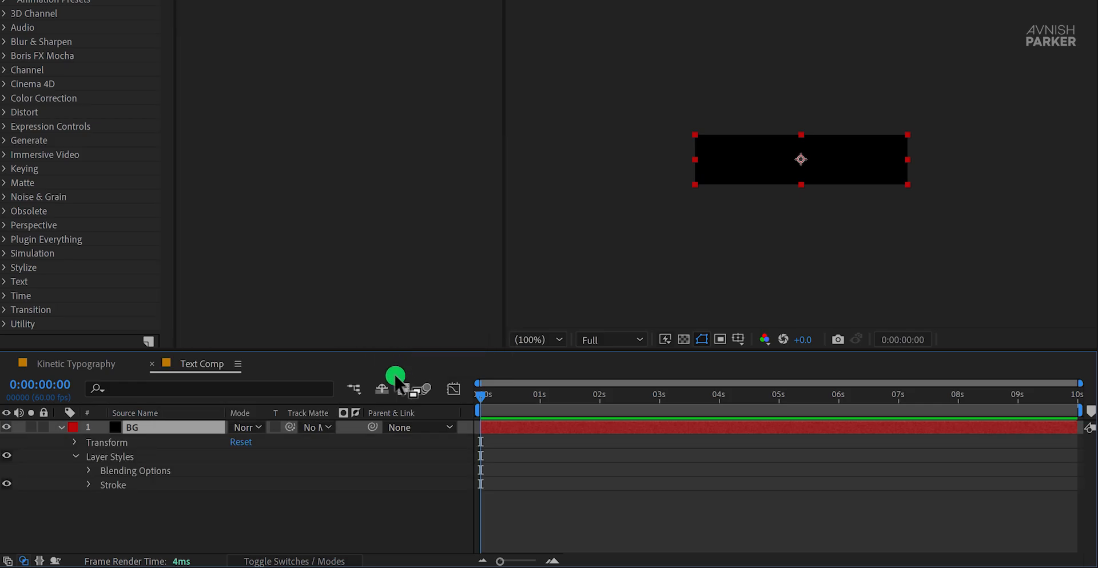
Set the BG layer's stroke color to white and its size to 4.
left_click(87, 484)
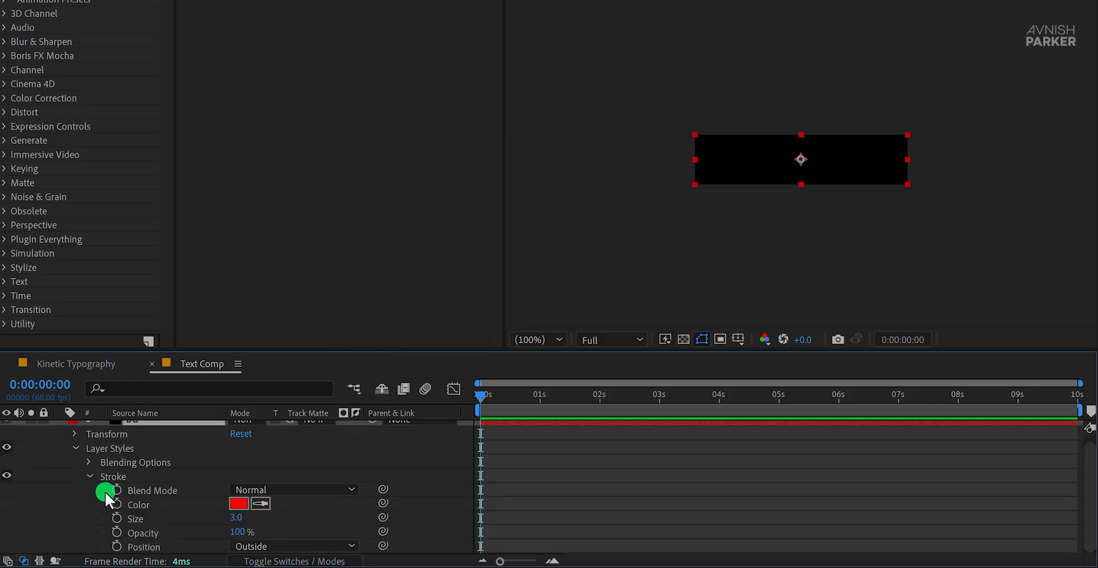
left_click(240, 505)
left_click(302, 310)
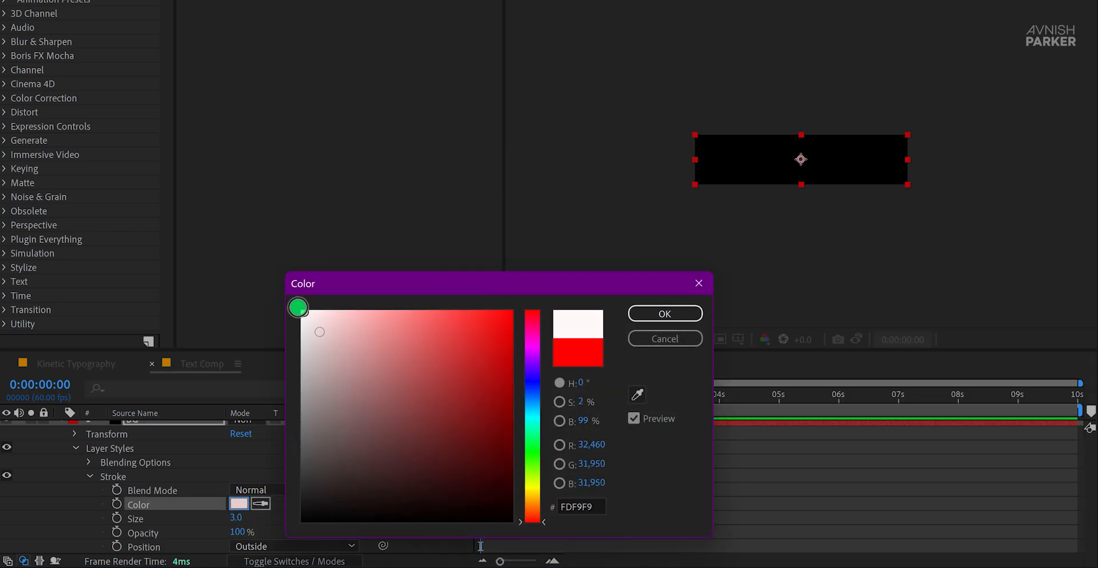
left_click(644, 314)
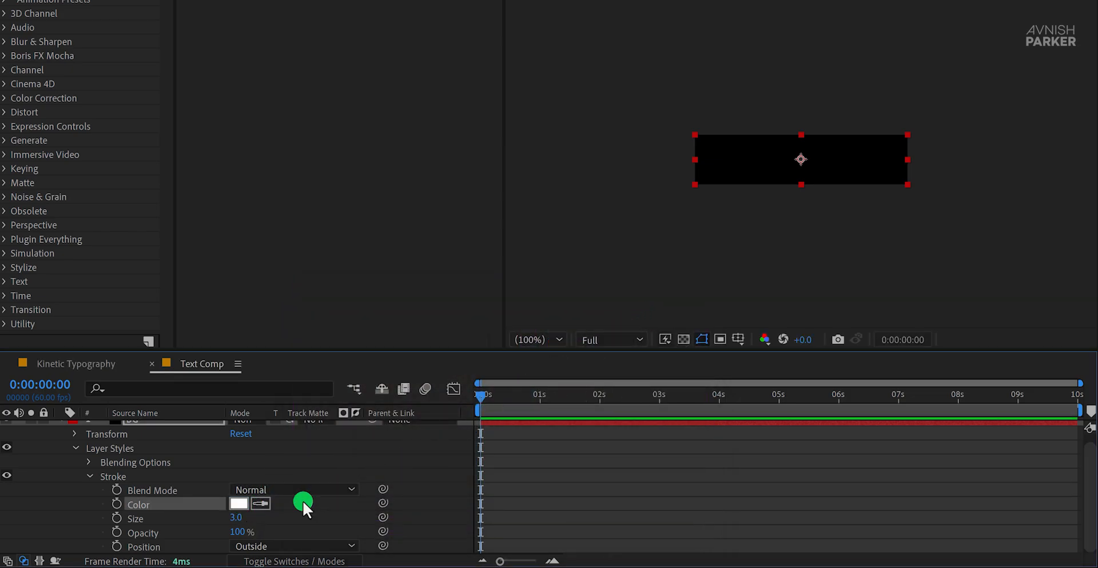
left_click(234, 522)
type("4")
key("Return")
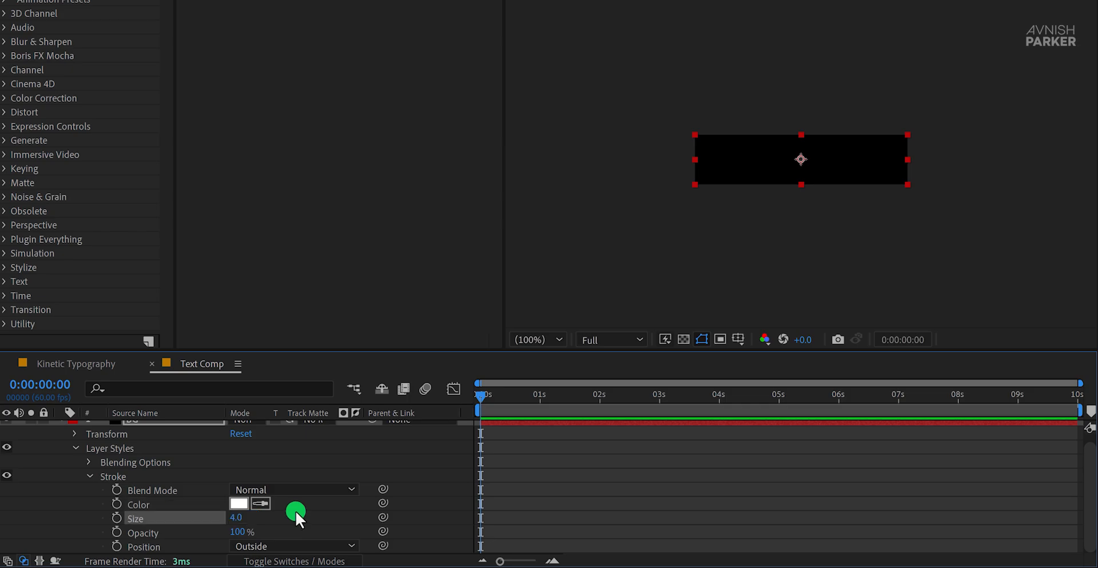
Set the BG layer's stroke position to Inside and collapse the layer's properties.
left_click(304, 545)
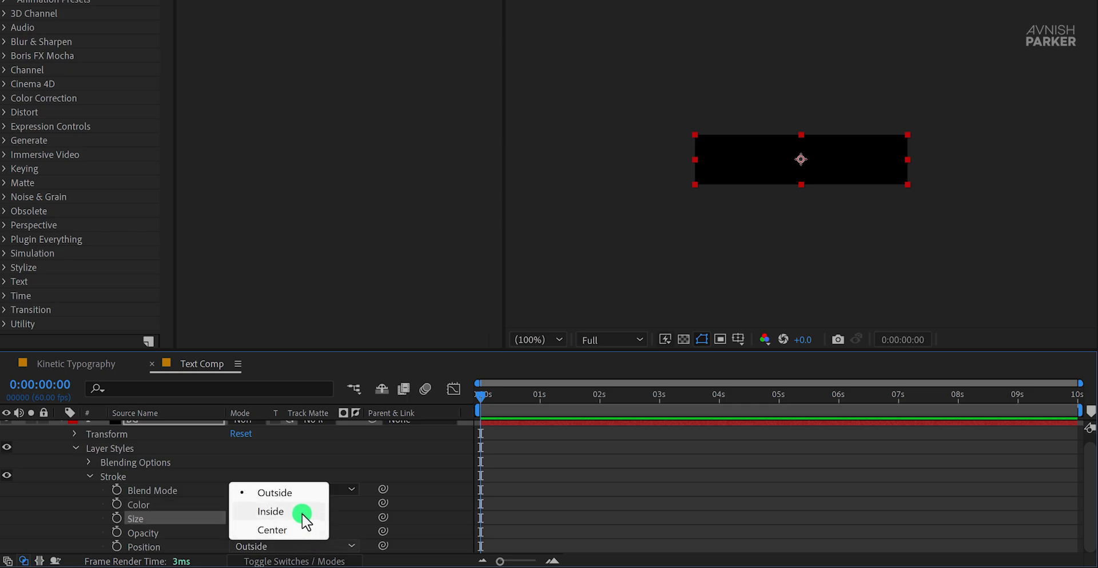
left_click(306, 513)
left_click(323, 513)
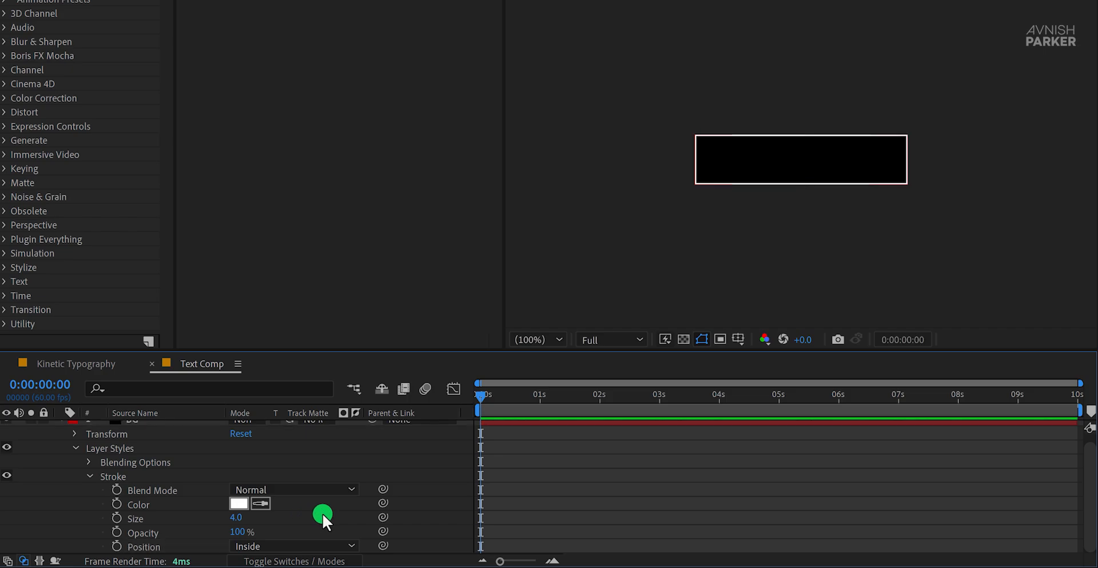
scroll(47, 448, "up", 1)
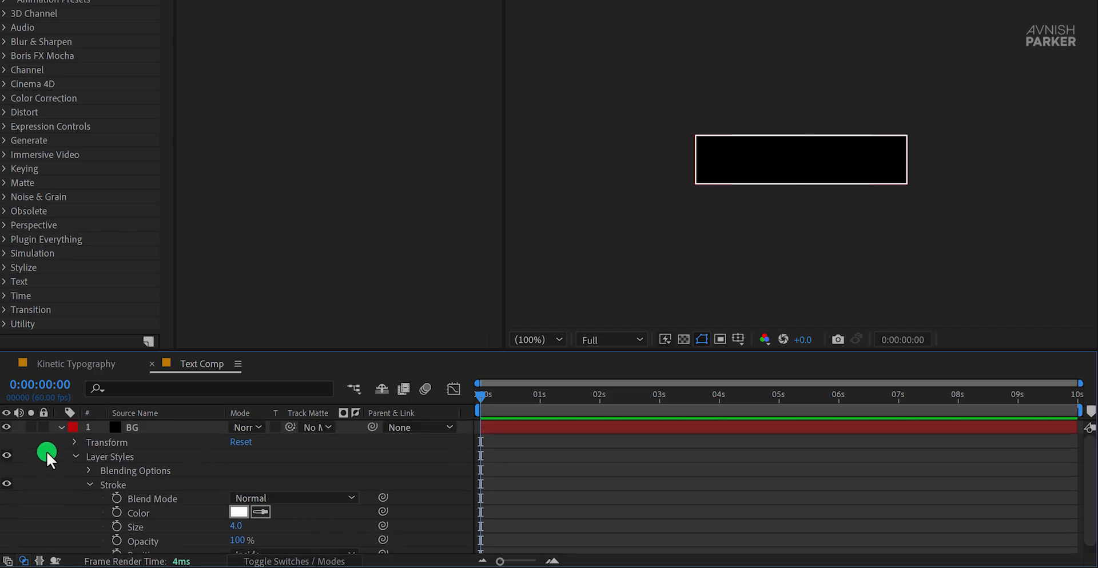
left_click(58, 427)
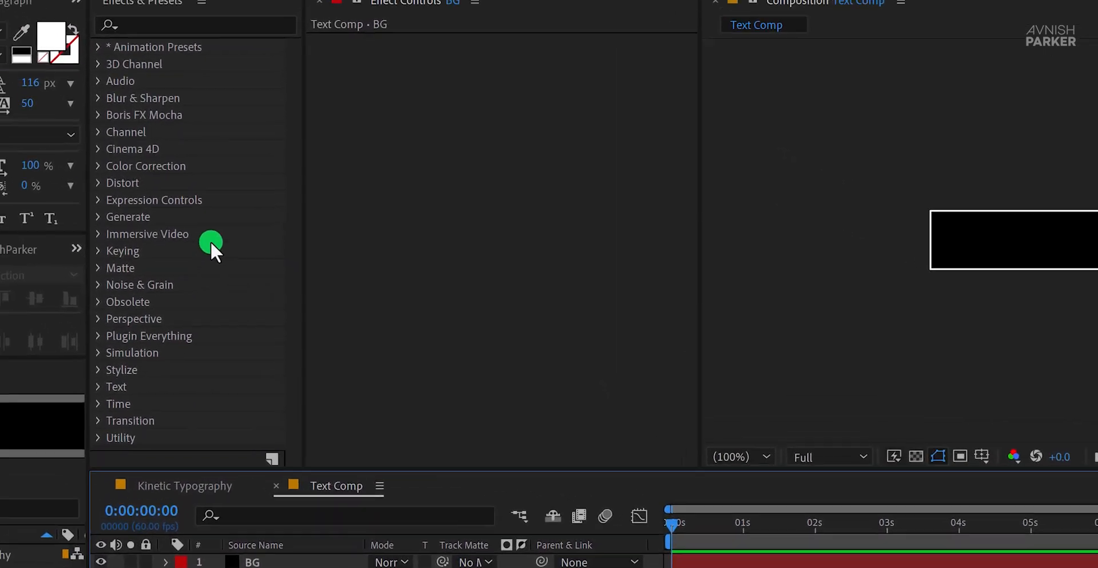
Add a text layer reading KINETIC over the stroked box in Text Comp.
left_click(369, 24)
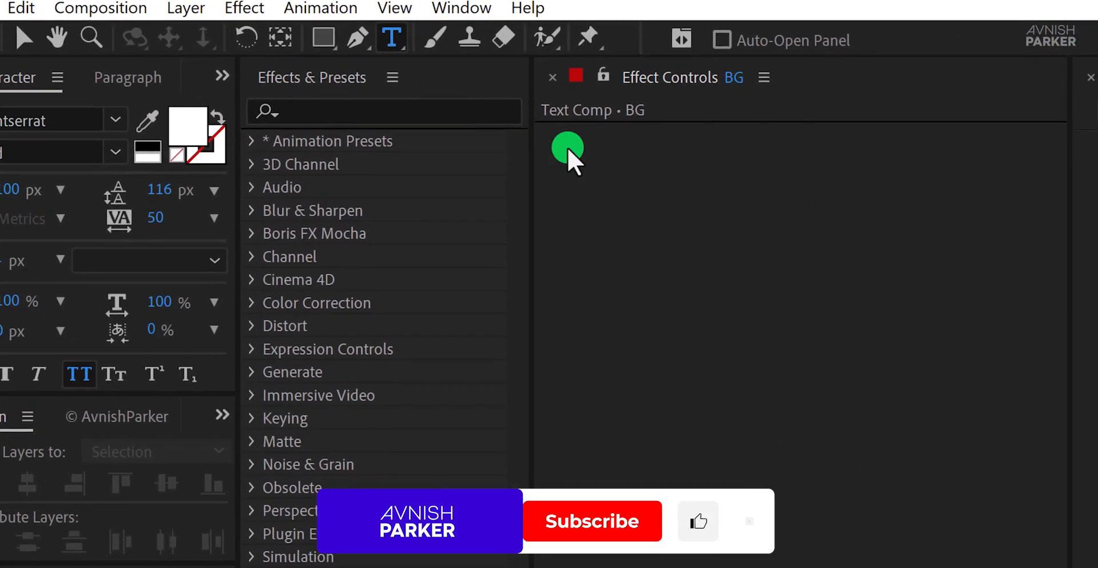
left_click(1015, 327)
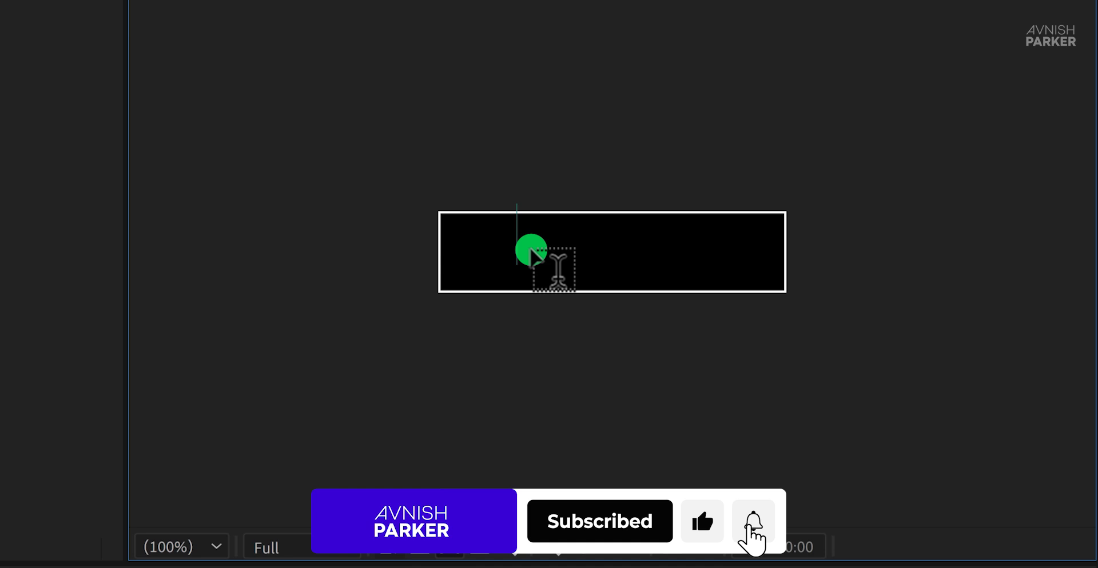
type("KIN")
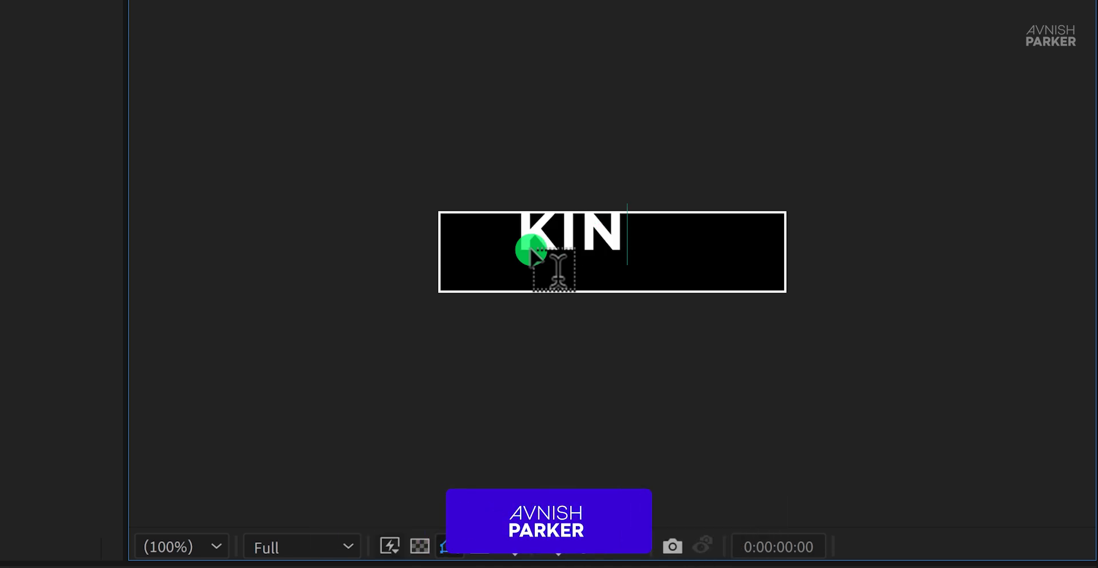
type("ETIC")
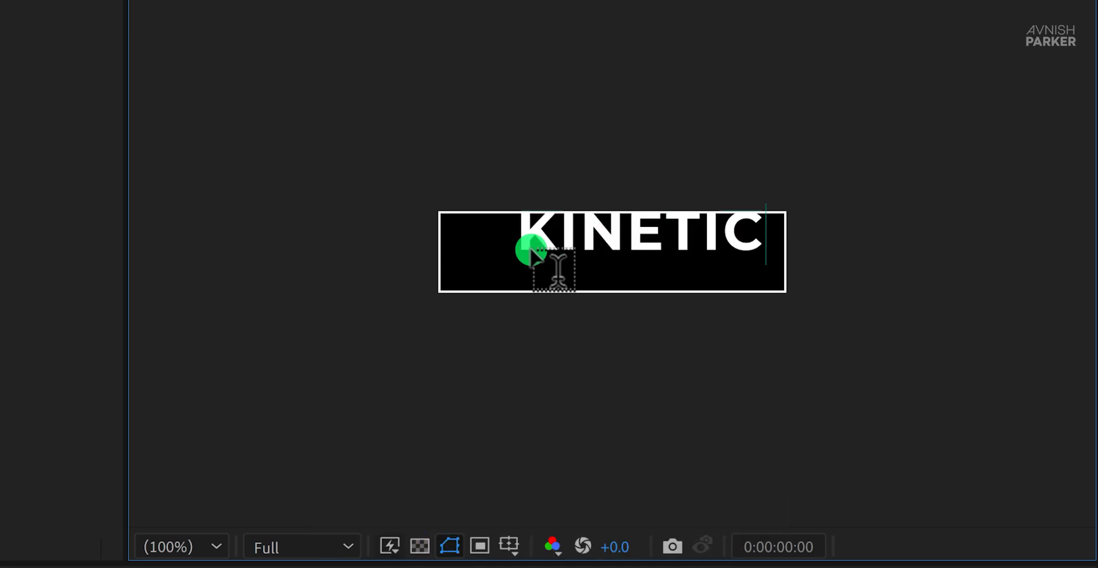
key("ctrl+Return")
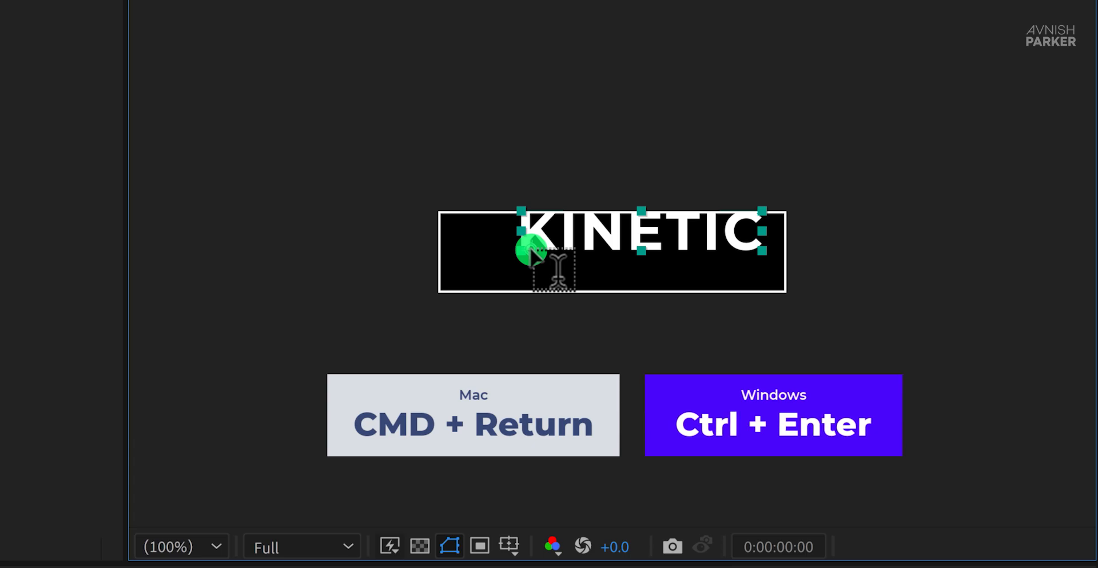
Center the KINETIC text horizontally and vertically in the composition.
key("v")
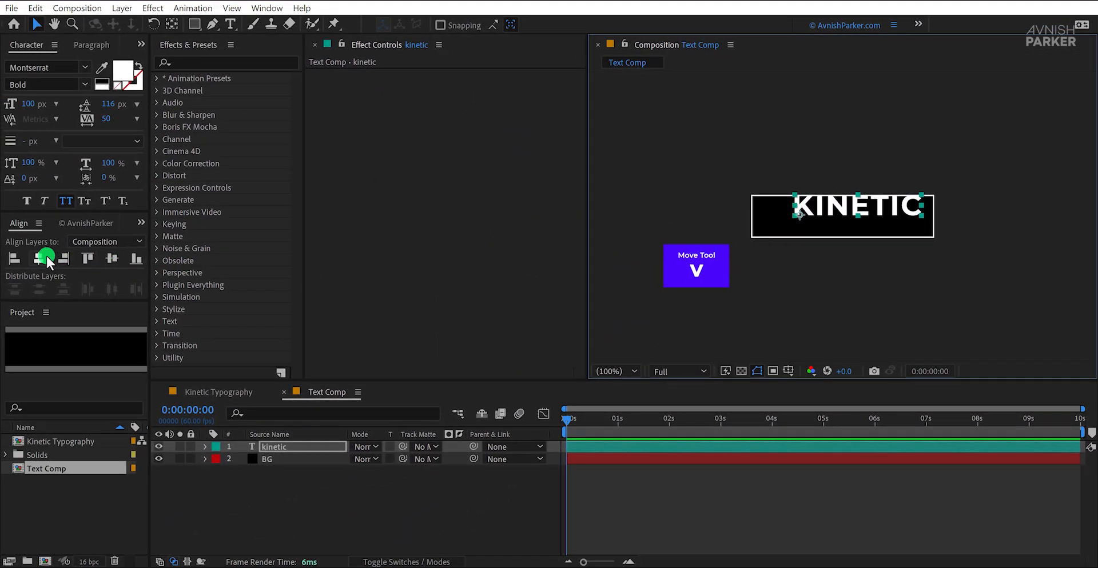
left_click(40, 259)
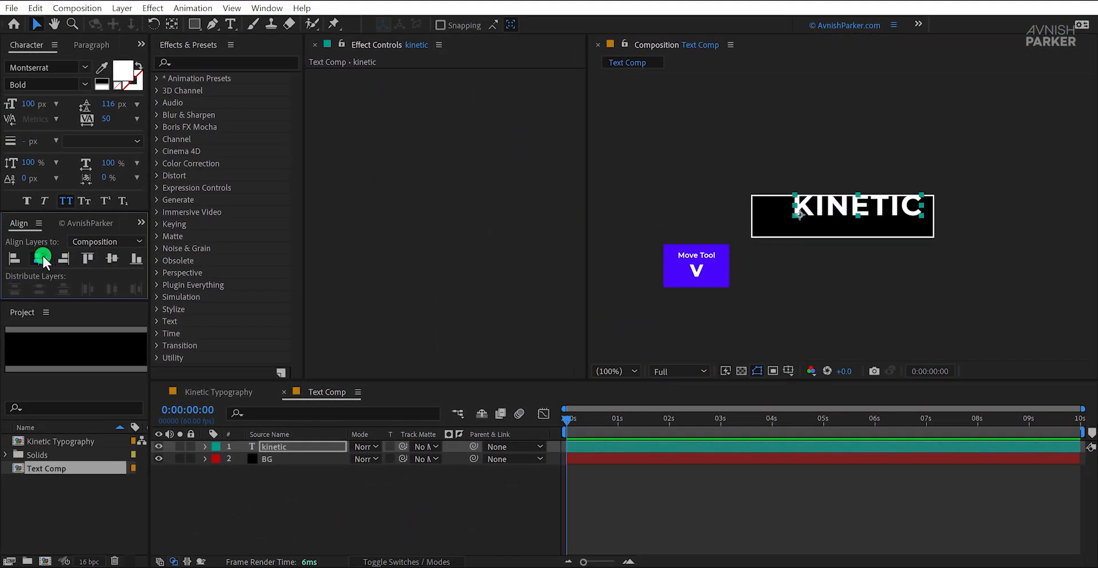
left_click(111, 262)
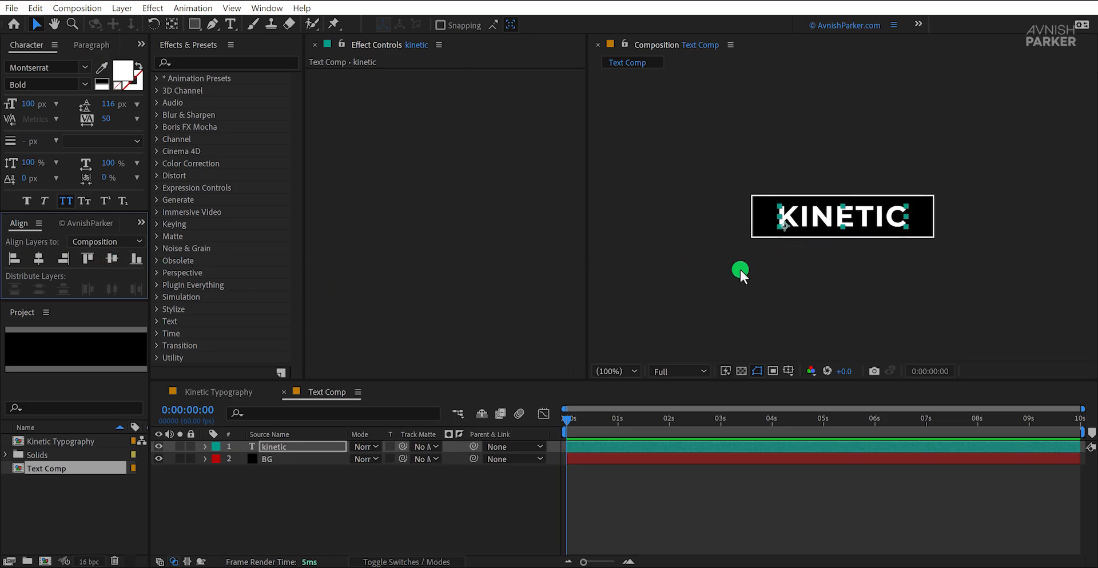
Place Text Comp above BG in the Kinetic Typography composition and align it to the frame's right edge.
left_click(231, 393)
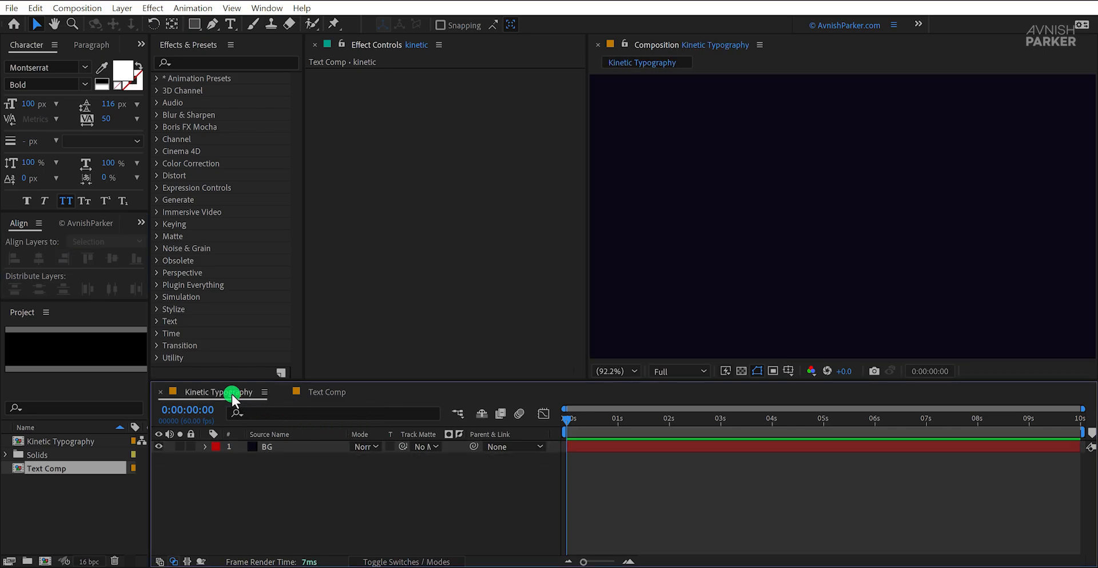
left_click_drag(63, 468, 278, 450)
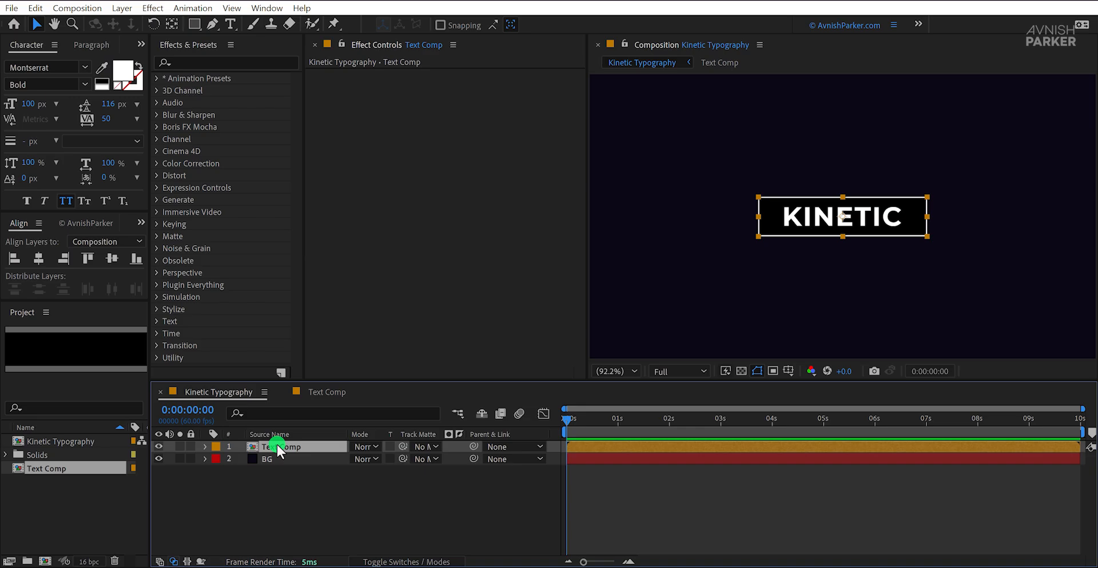
left_click(63, 261)
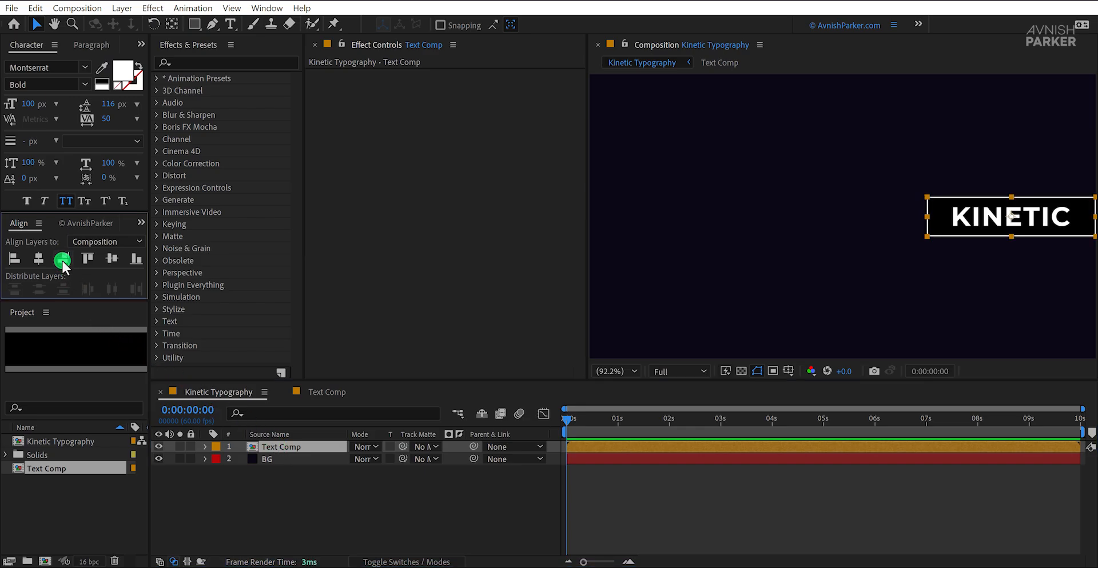
Duplicate the Text Comp layer twice, aligning one copy to the horizontal center and the other to the frame's left edge.
left_click(315, 448)
key("ctrl+d")
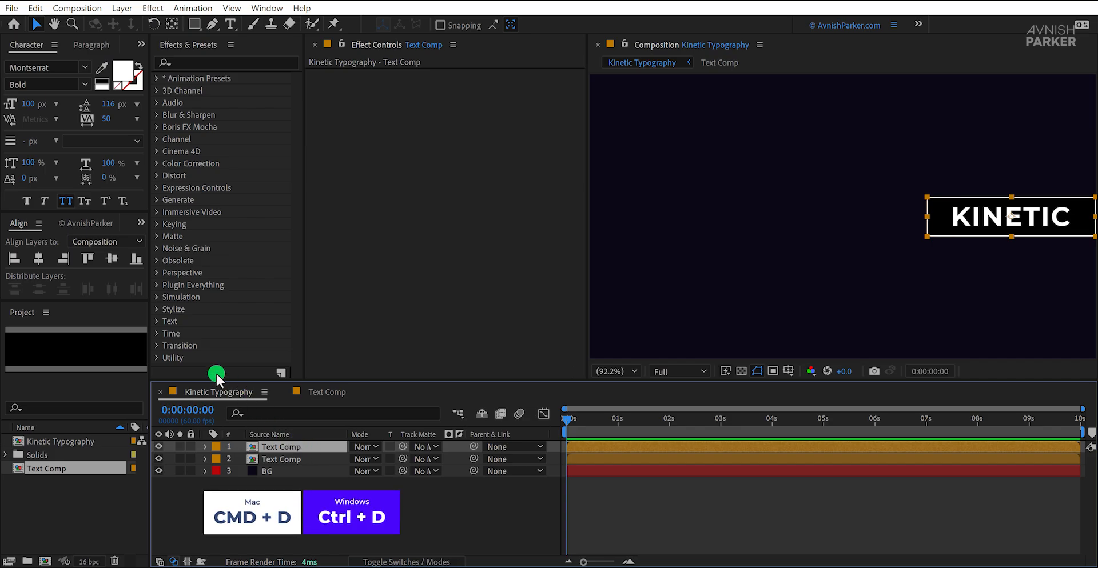
left_click(41, 260)
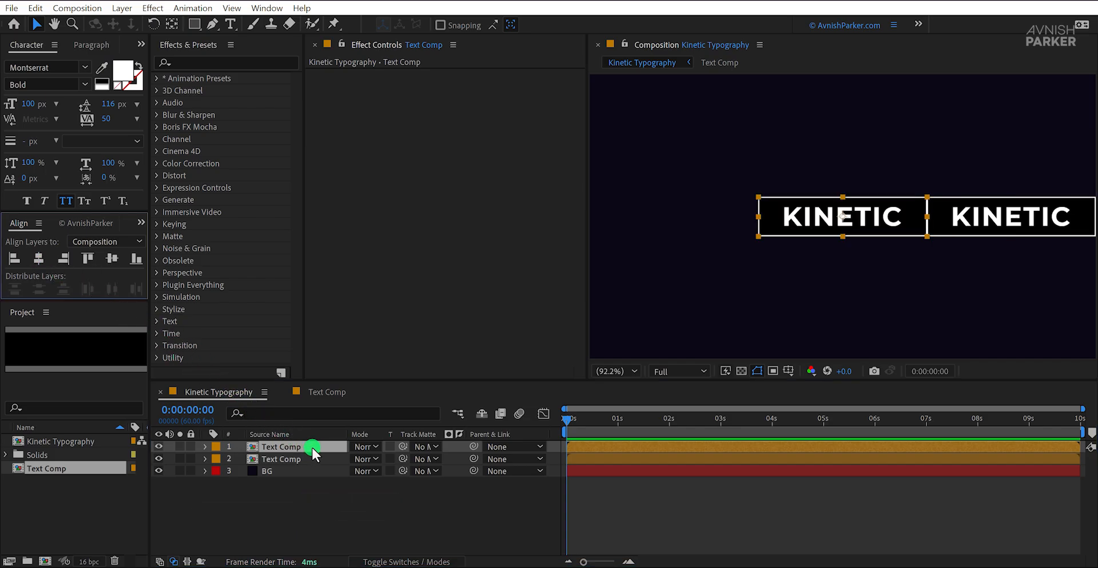
key("ctrl+d")
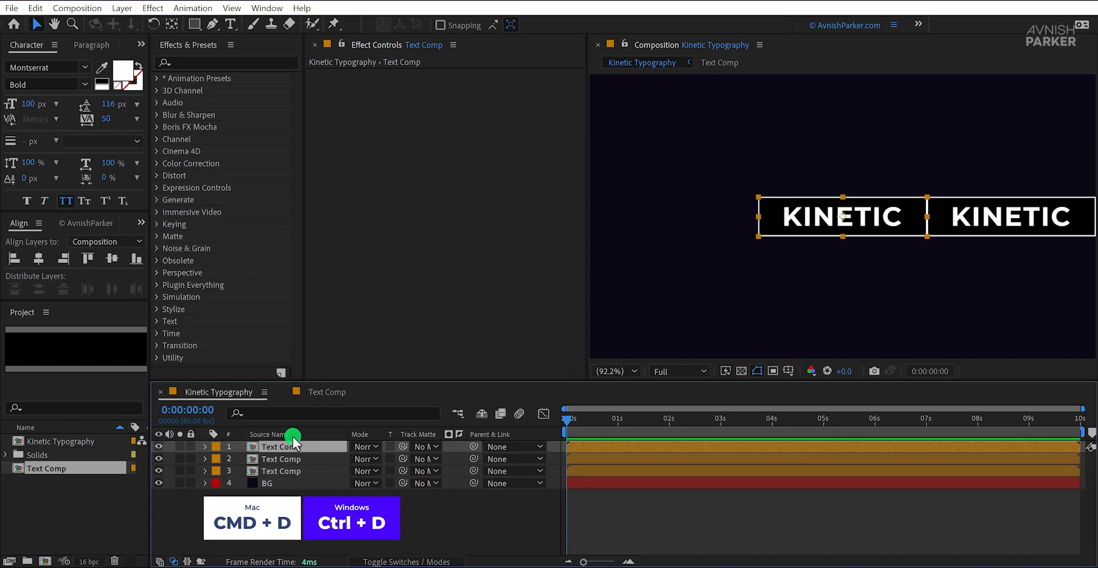
left_click(17, 258)
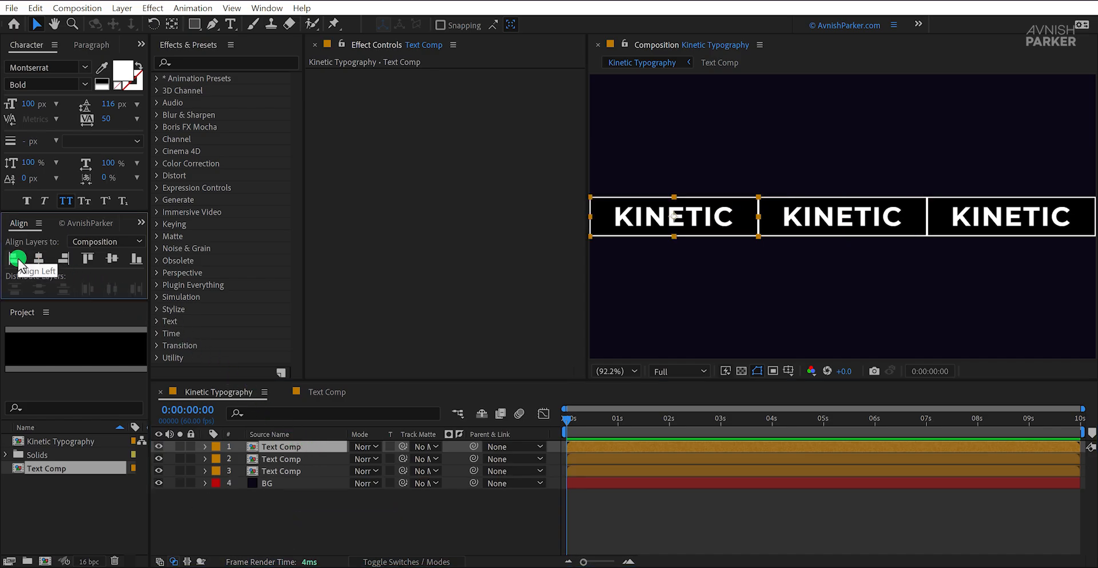
left_click(354, 518)
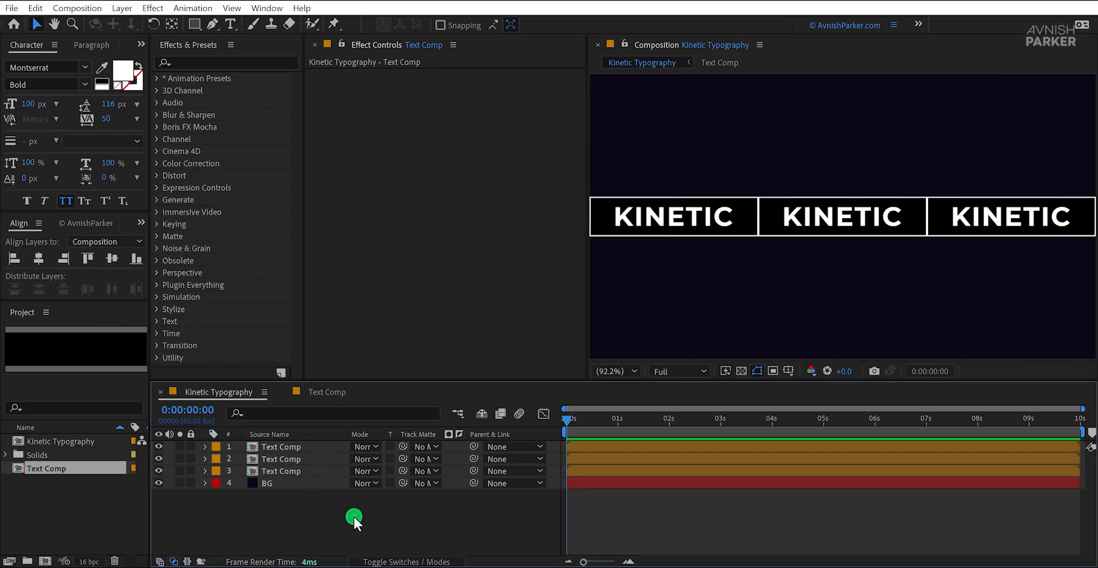
Pre-compose the three Text Comp layers into a new composition named Text - Compositions.
left_click(300, 474)
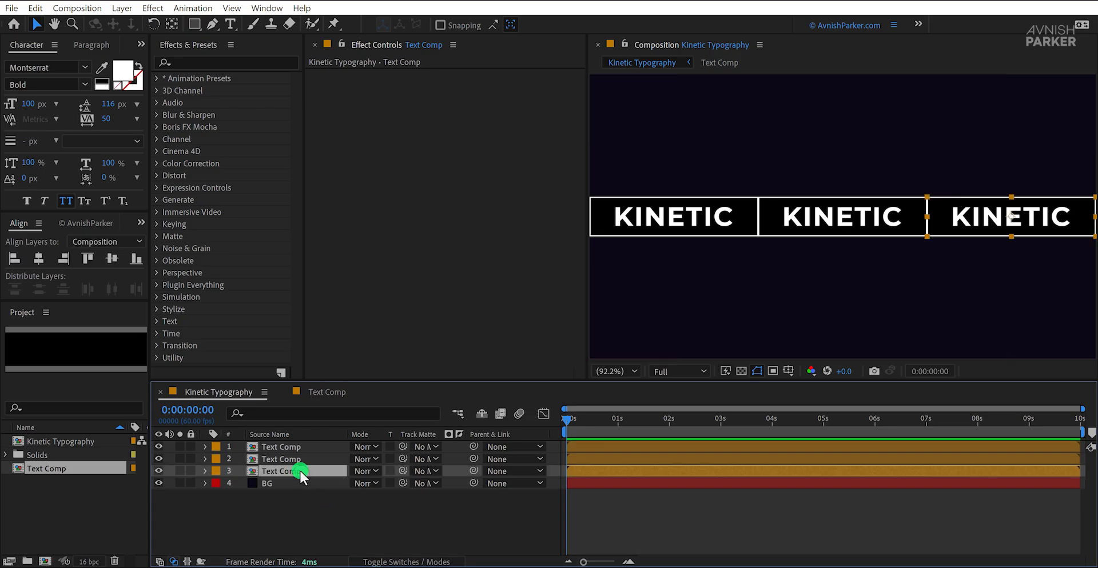
left_click(297, 447, "shift")
right_click(316, 447)
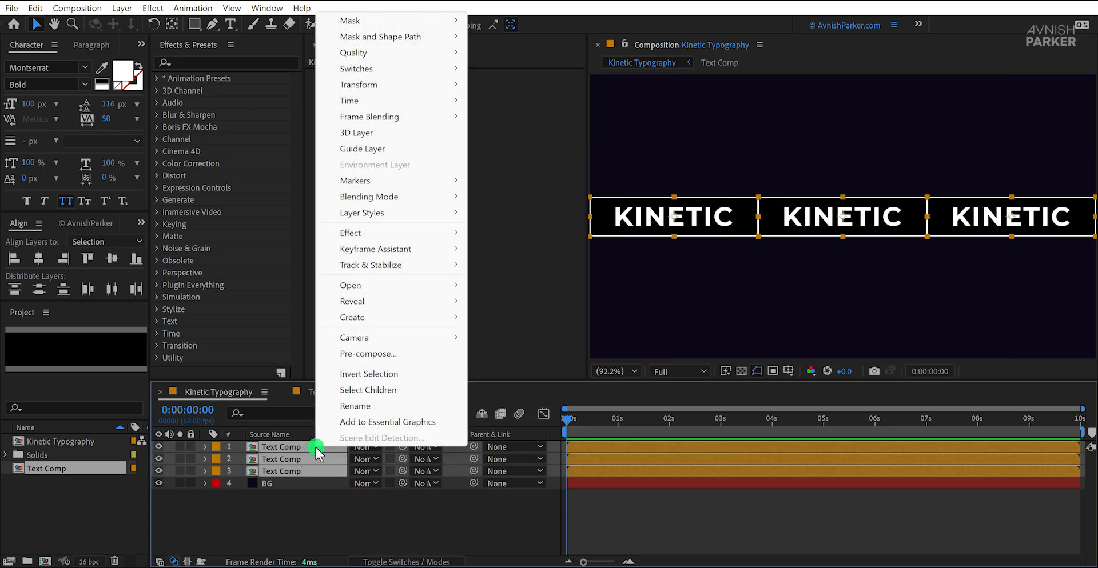
left_click(421, 360)
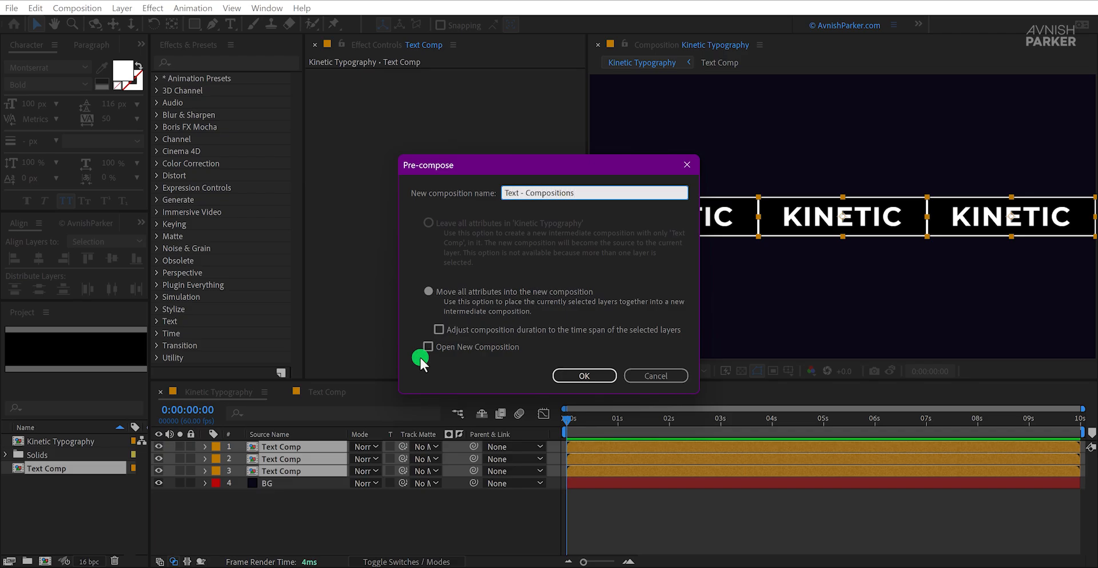
left_click(603, 371)
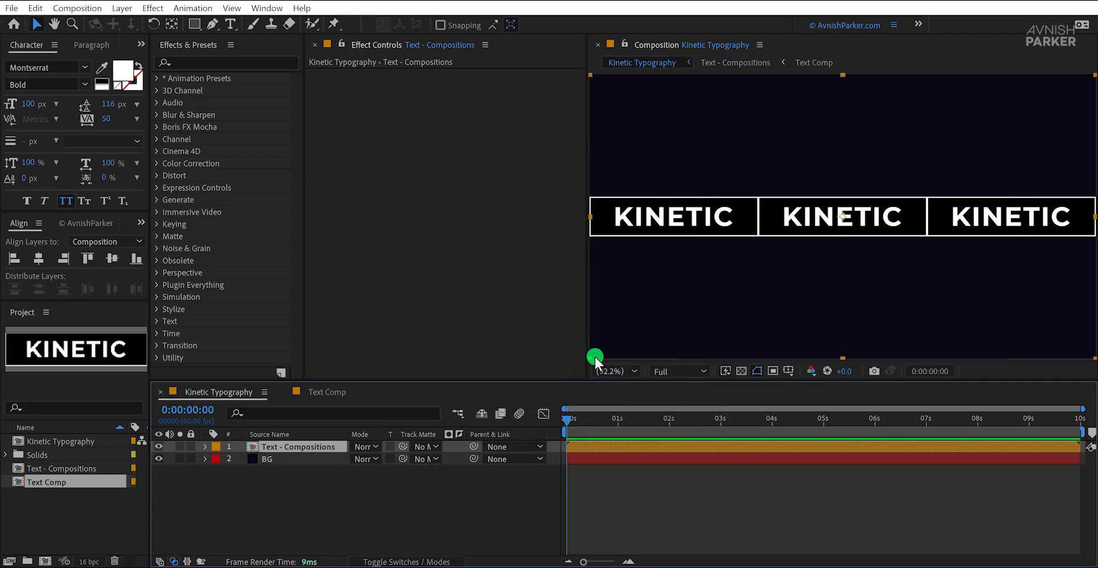
Apply the CC Cylinder effect to the Text - Compositions layer and set its Rotation X to -24°.
left_click(278, 64)
type("cyl")
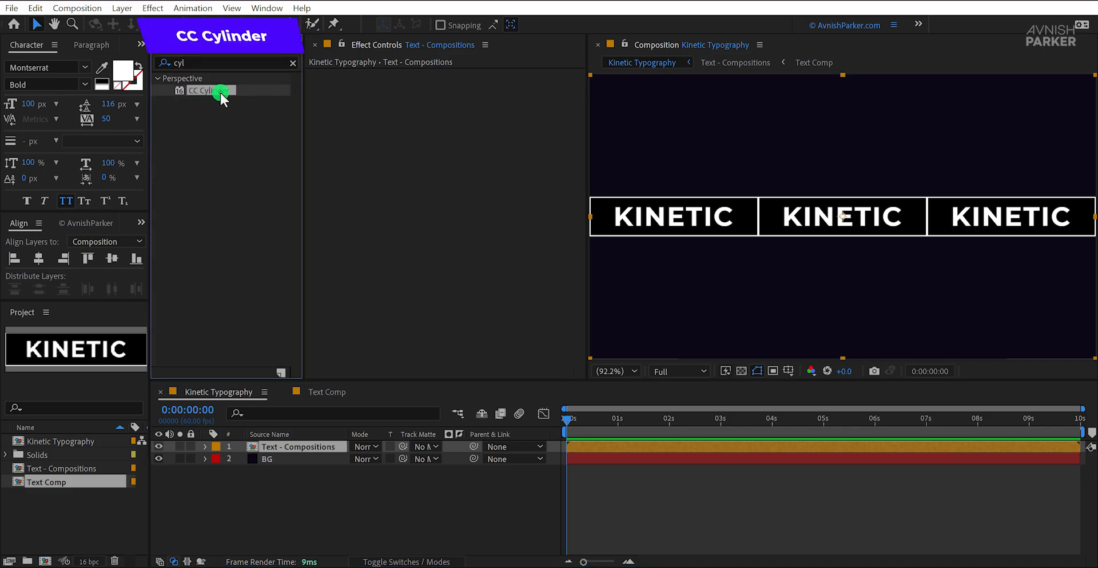
left_click_drag(220, 91, 394, 131)
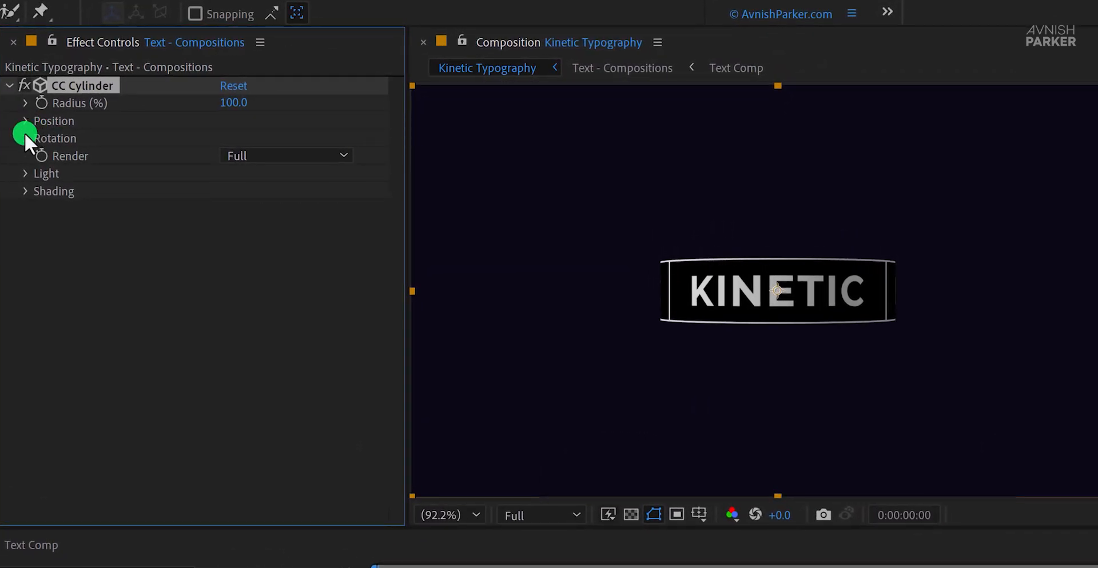
left_click(25, 137)
mouse_move(252, 161)
left_mouse_down()
mouse_move(280, 152)
mouse_move(221, 181)
mouse_move(241, 174)
left_mouse_up()
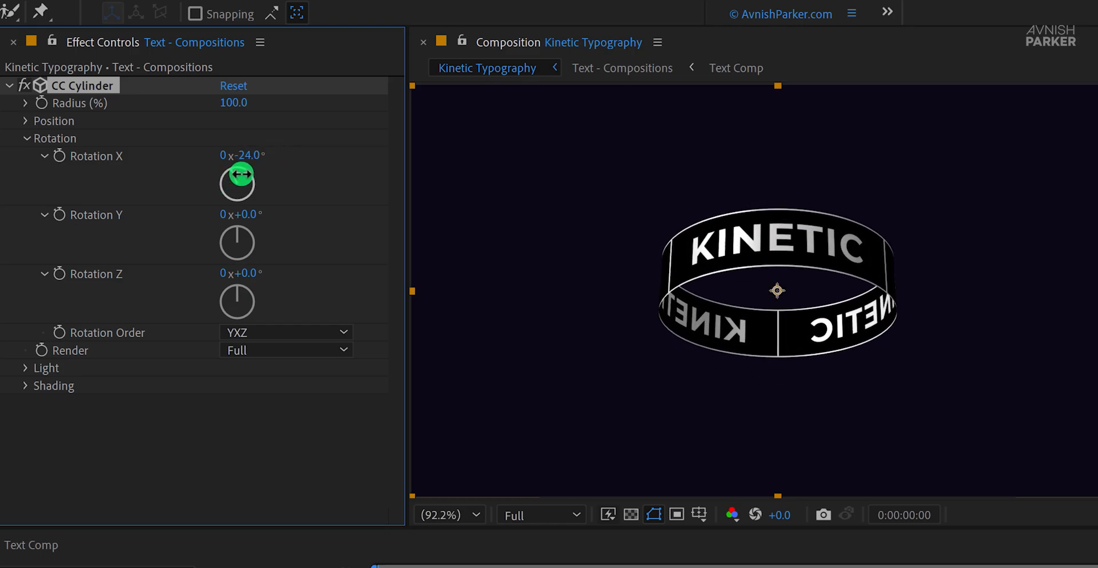
Set the CC Cylinder's Light Intensity to 125.
left_click(25, 366)
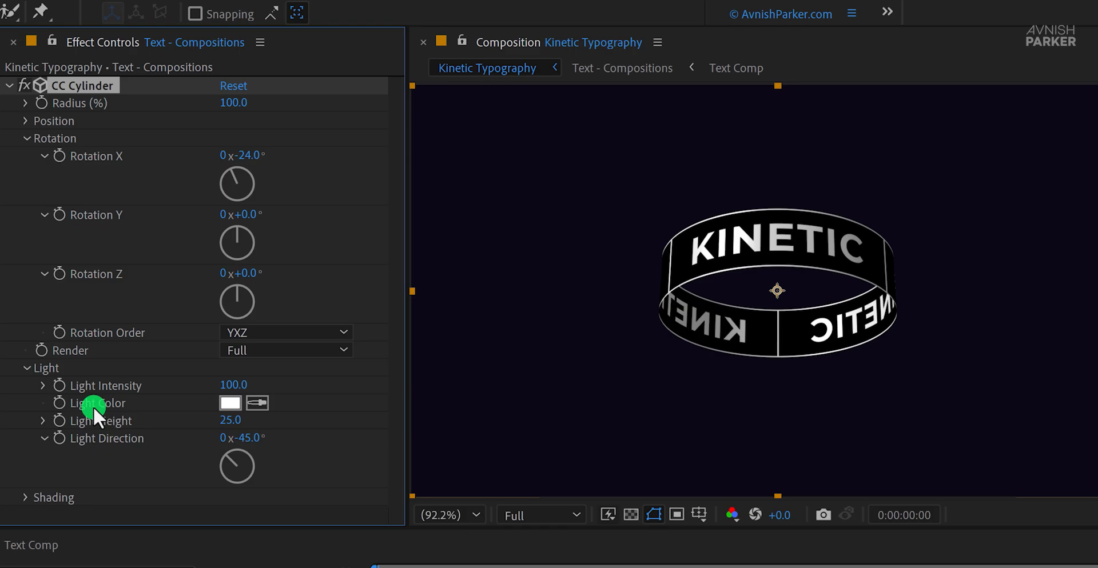
left_click(230, 388)
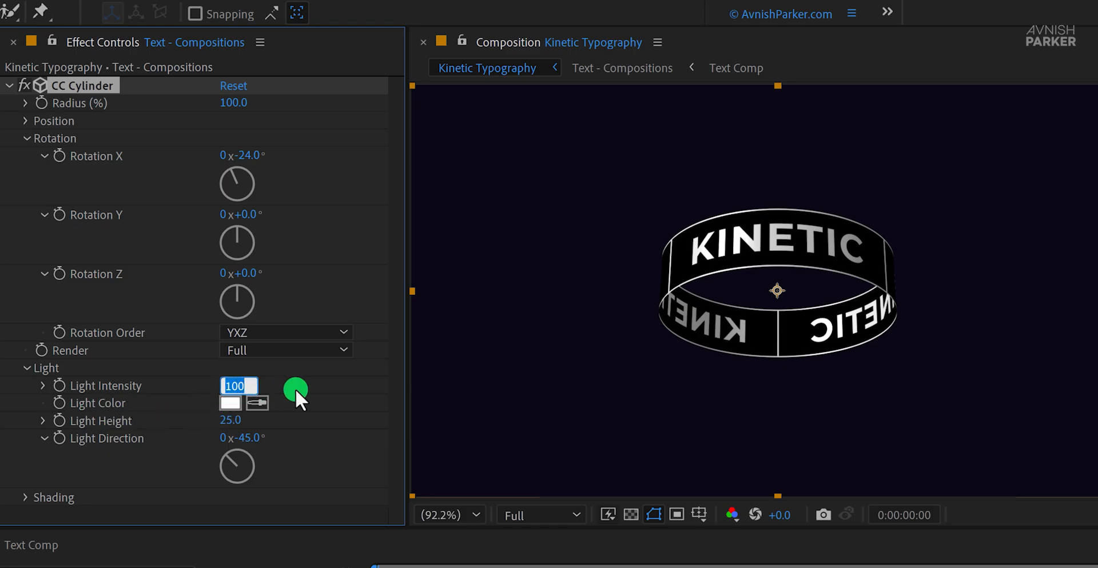
type("125")
key("Return")
Set the CC Cylinder's Rotation Y to 2°, Rotation Z to 90° and Rotation X to -18°.
mouse_move(255, 217)
left_mouse_down()
mouse_move(280, 216)
mouse_move(261, 214)
left_mouse_up()
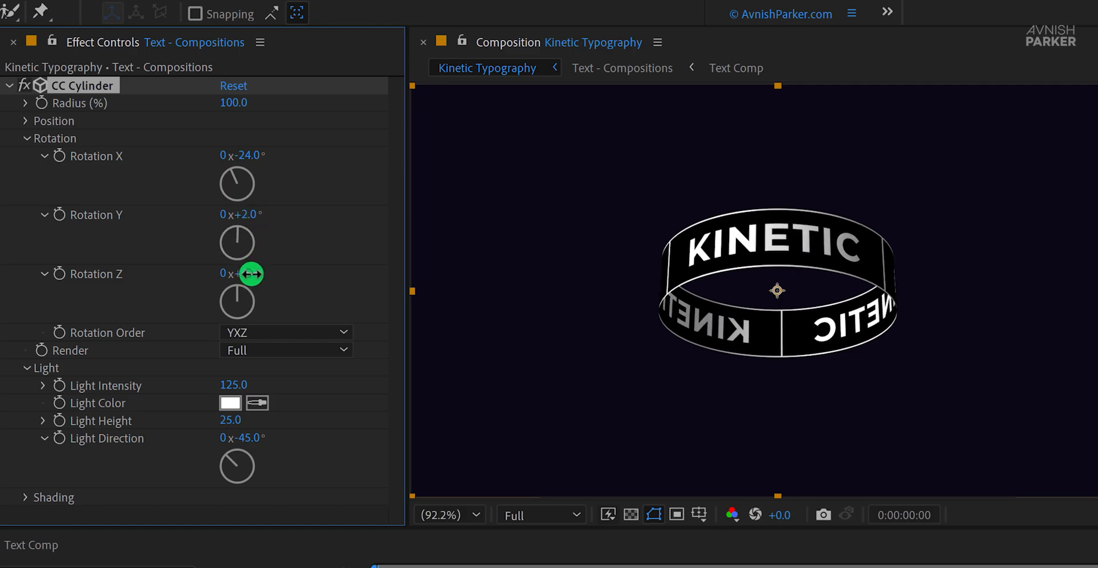
left_click_drag(252, 274, 331, 264)
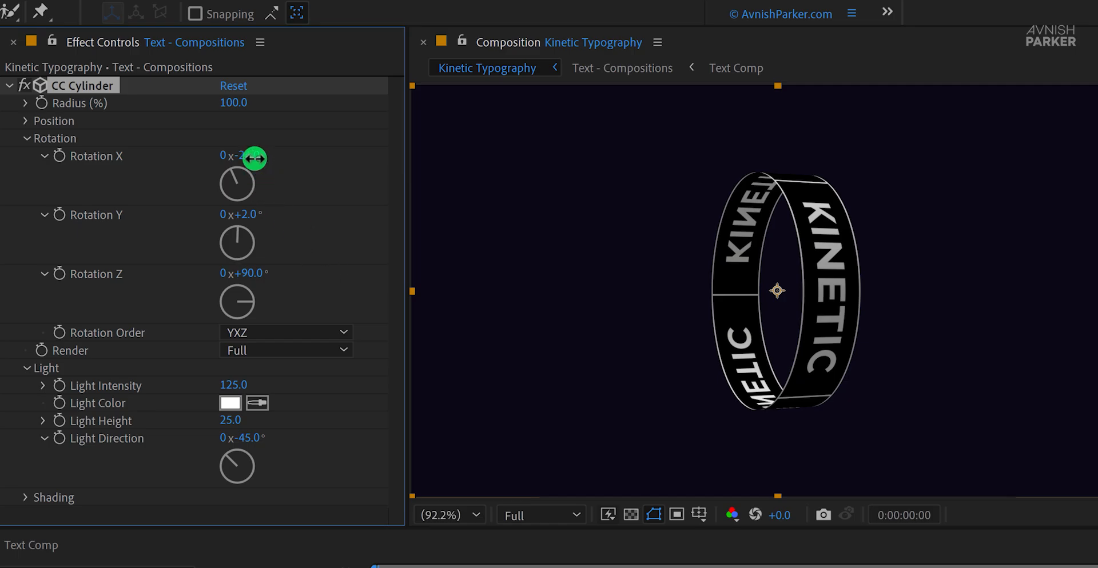
left_click_drag(255, 158, 275, 170)
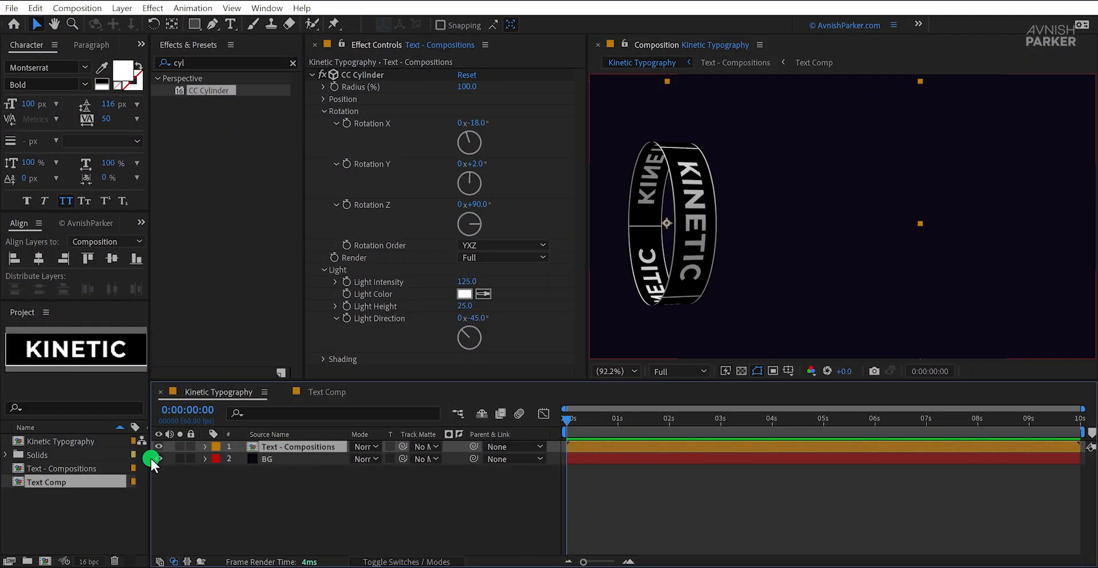
Rename the Text - Compositions composition in the project as Text - Ring - 01.
left_click(99, 470)
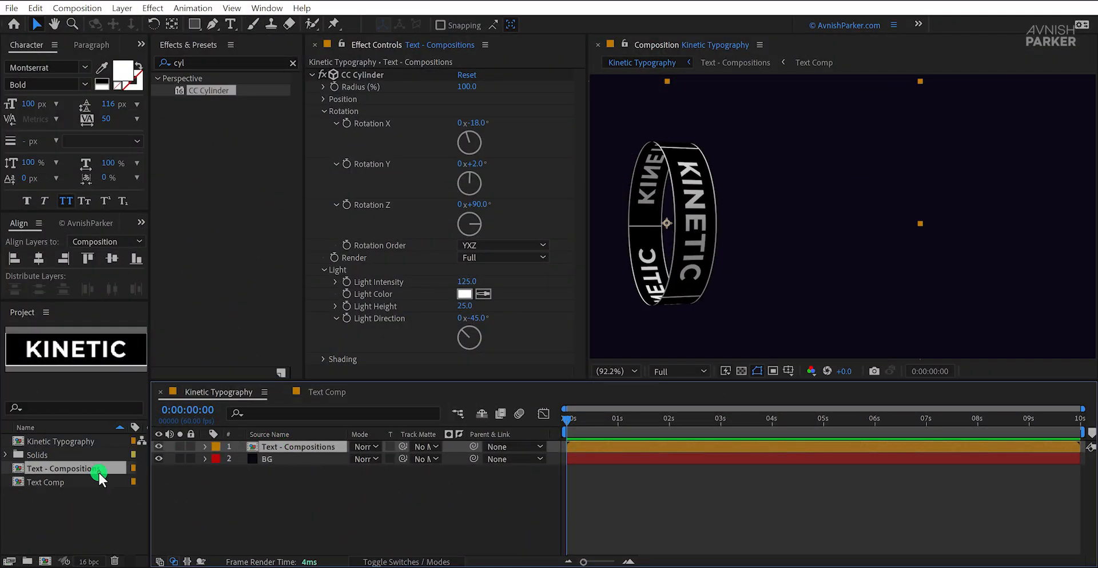
key("Return")
type("Text - C")
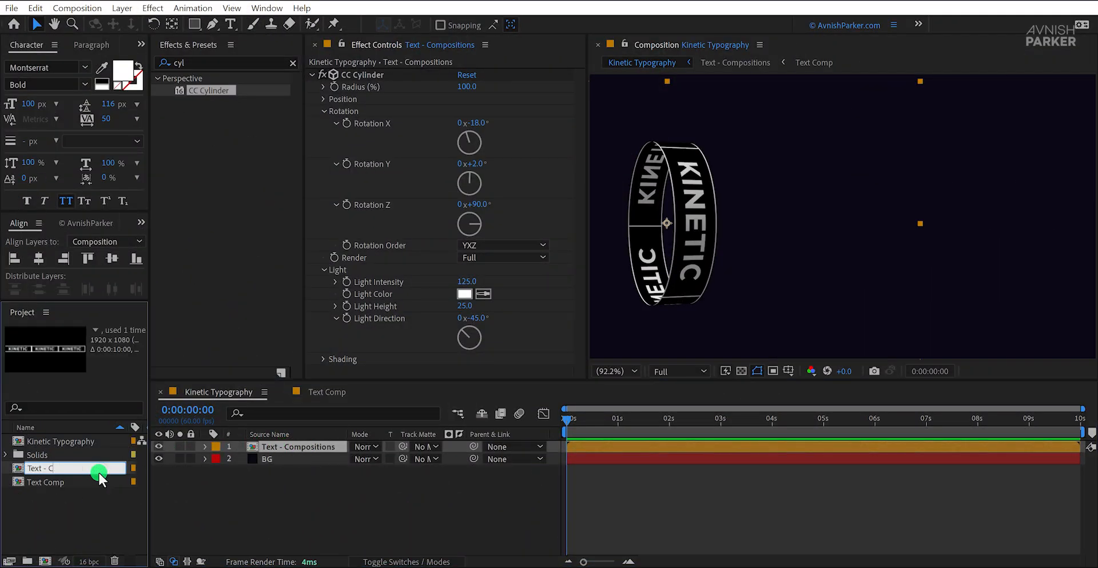
key("BackSpace")
type("Ring - 01")
left_click(578, 430)
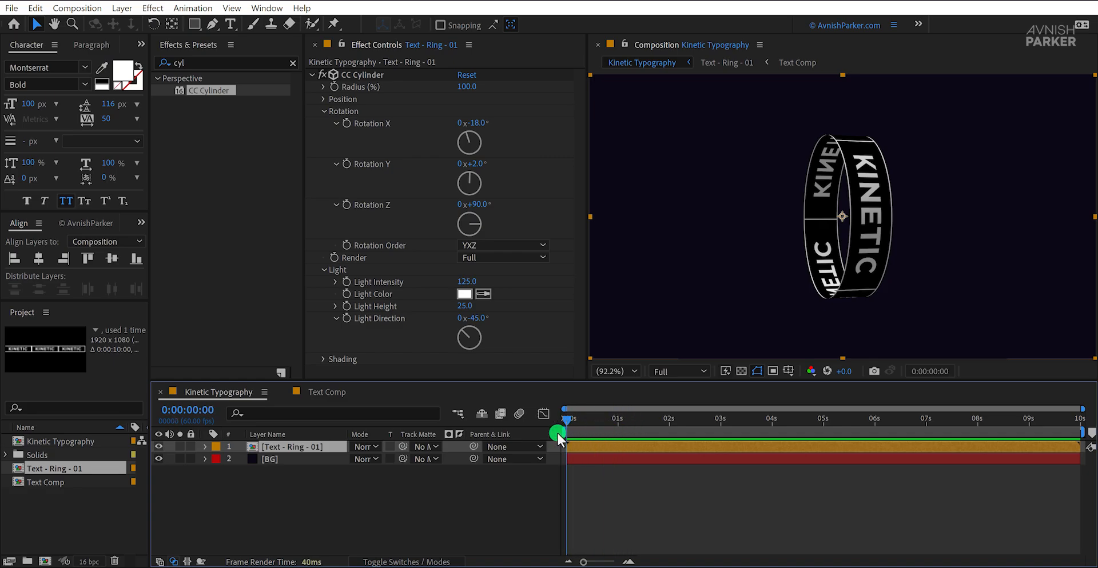
Set the CC Cylinder's Rotation Y to 0° and enable its keyframing at the start of the composition.
left_click(483, 164)
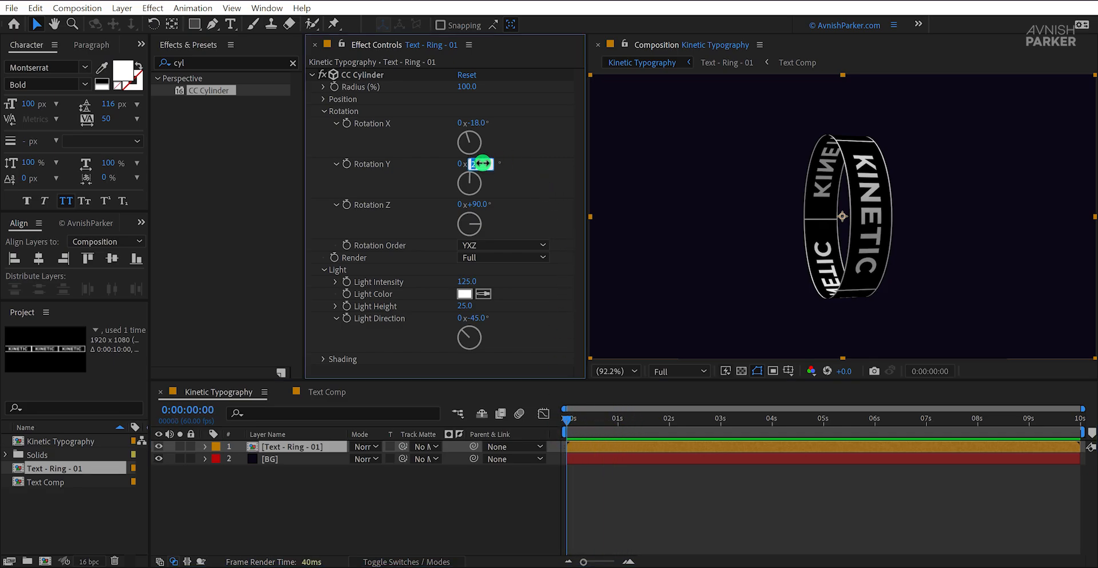
type("0")
key("Return")
left_click(572, 417)
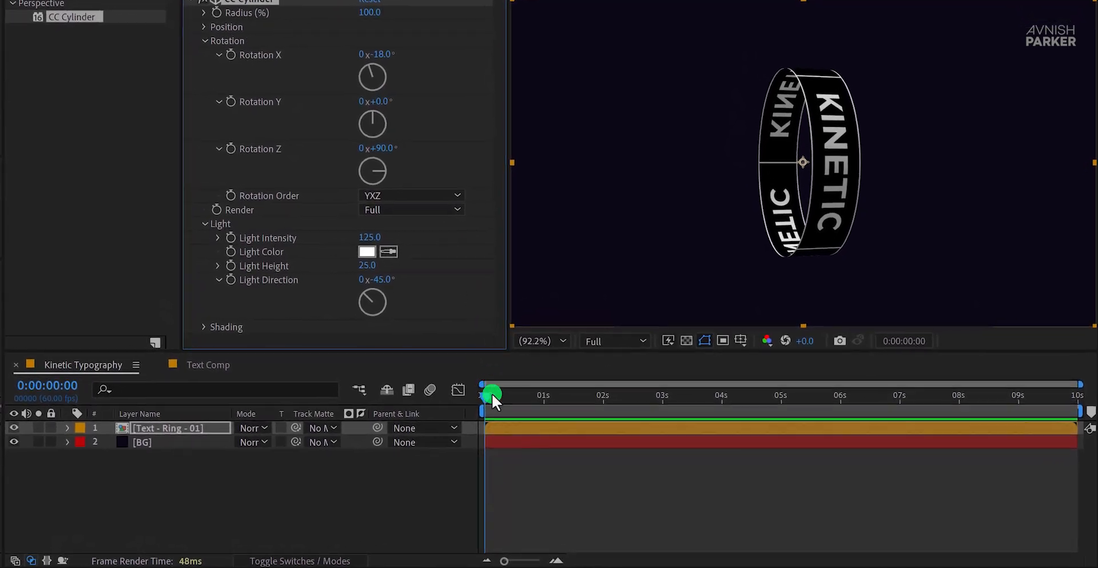
left_click(227, 101)
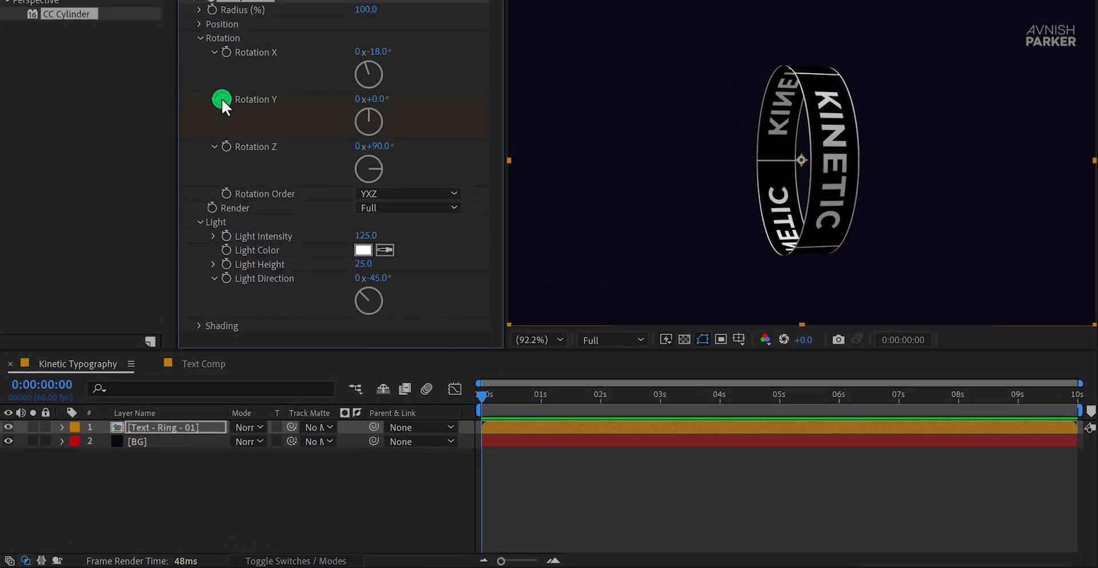
Keyframe the CC Cylinder's Rotation Y at one full turn at 0:00:09:59, preview the spin and return to the start.
left_click_drag(1016, 380, 1067, 392)
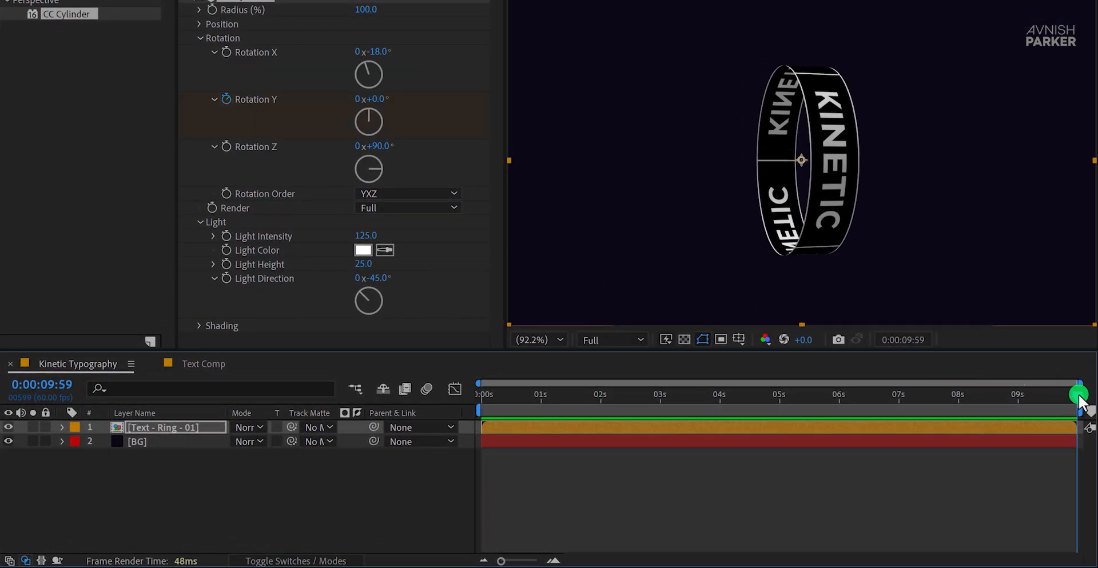
left_click(357, 100)
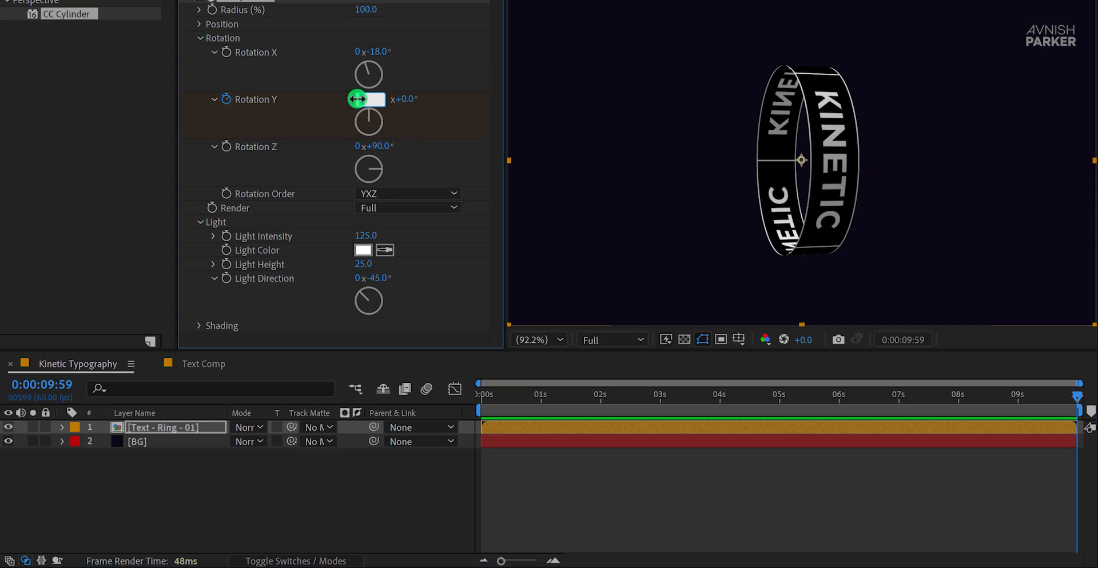
key("space")
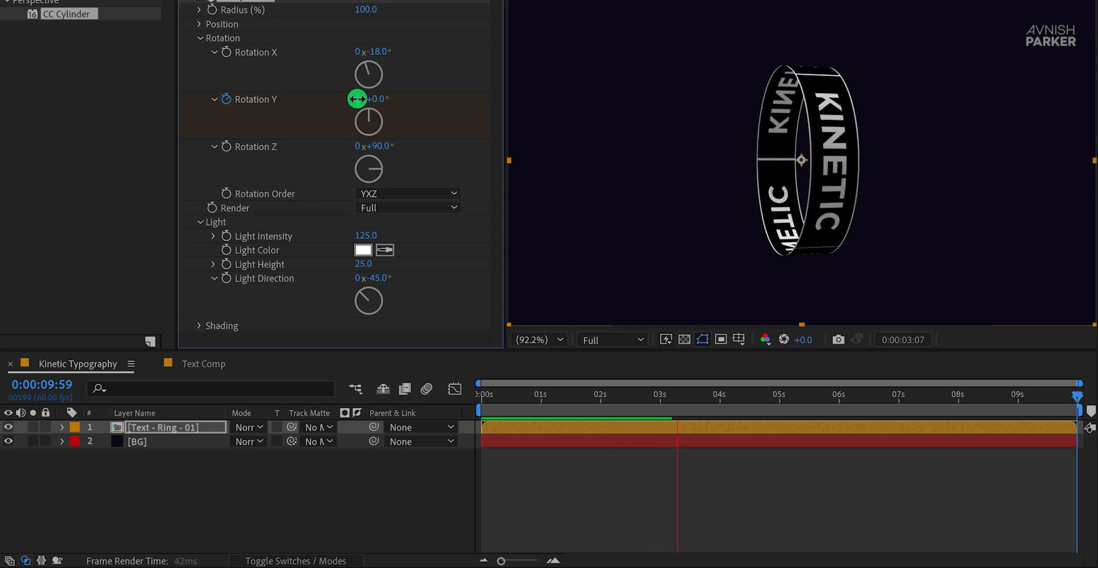
key("space")
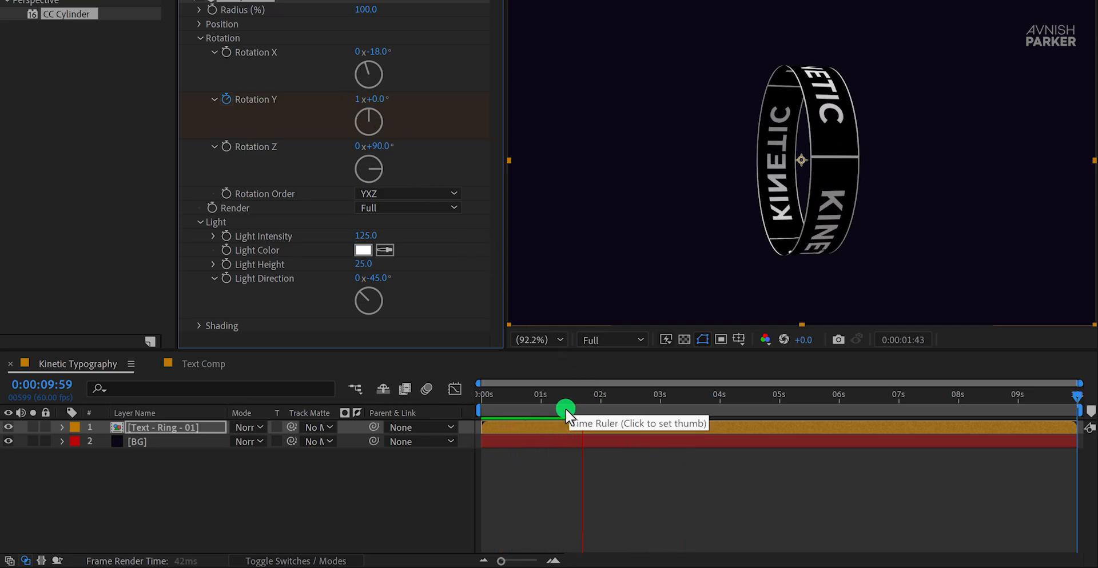
left_click_drag(565, 409, 461, 412)
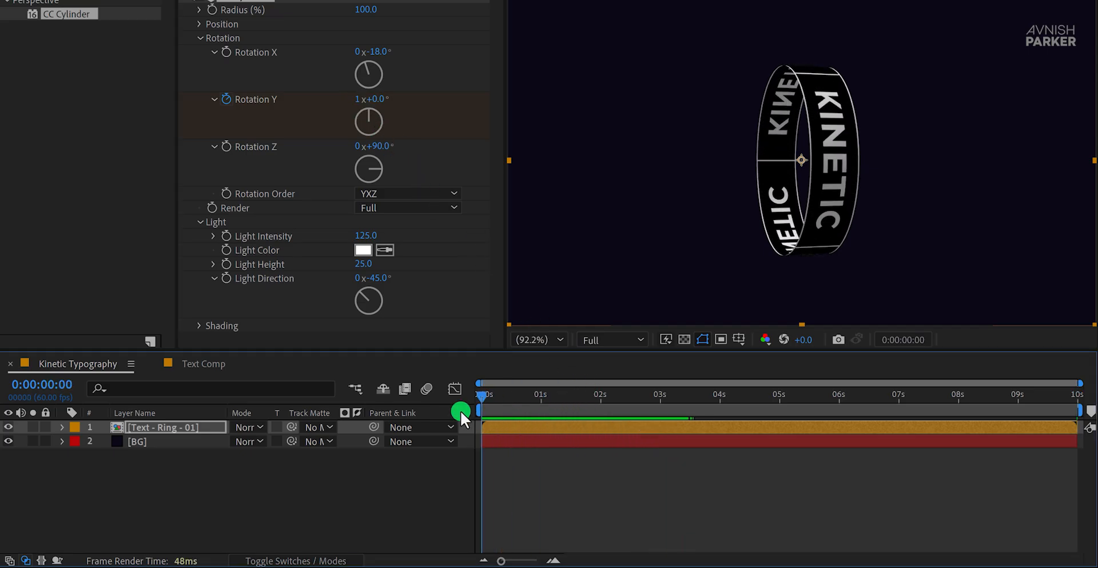
Move the ring to the left side of the frame and duplicate it four times, spreading the copies in a row across the composition.
left_click_drag(795, 183, 606, 155)
left_click(205, 427)
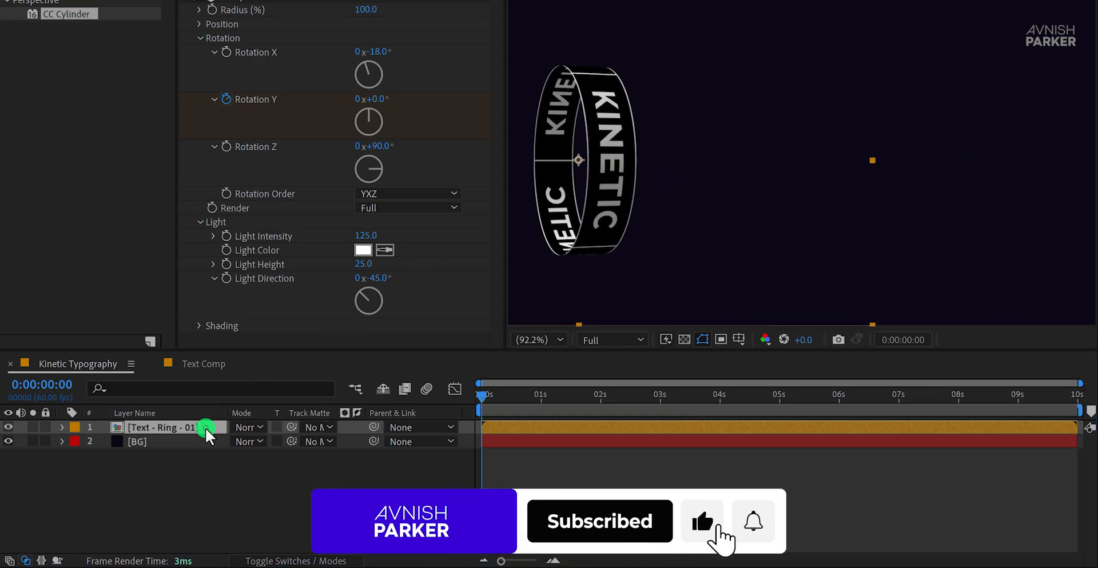
key("super+d")
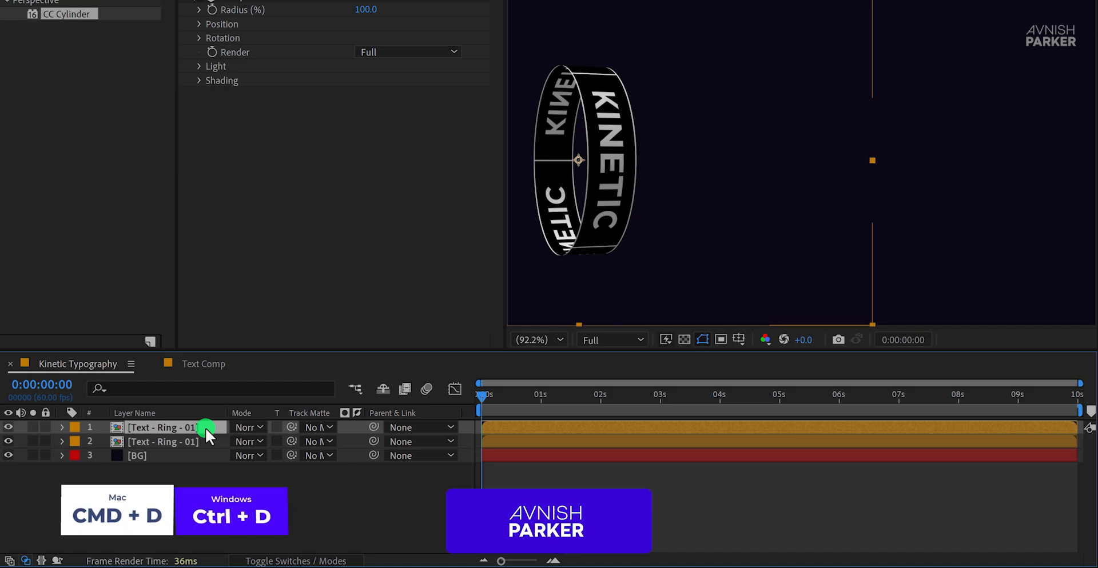
left_click_drag(613, 192, 1082, 194)
key("super+d")
key("super+d")
key("super+d")
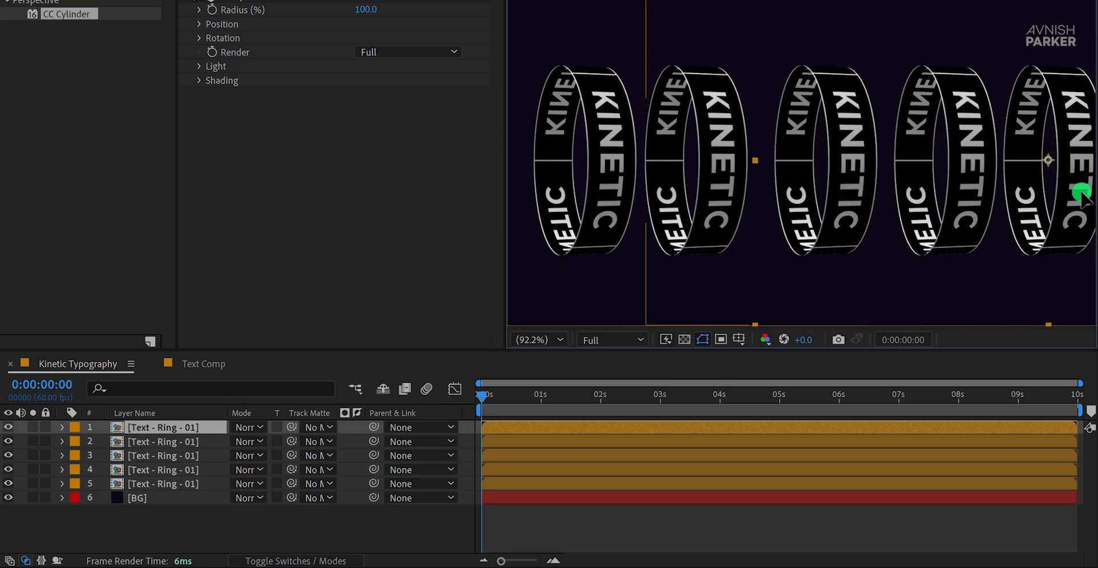
Scale the ring layers down progressively: layer 4 to 90%, layer 3 to 80%, layer 2 to 70% and layer 1 to 60%.
left_click(197, 483, "shift")
key("s")
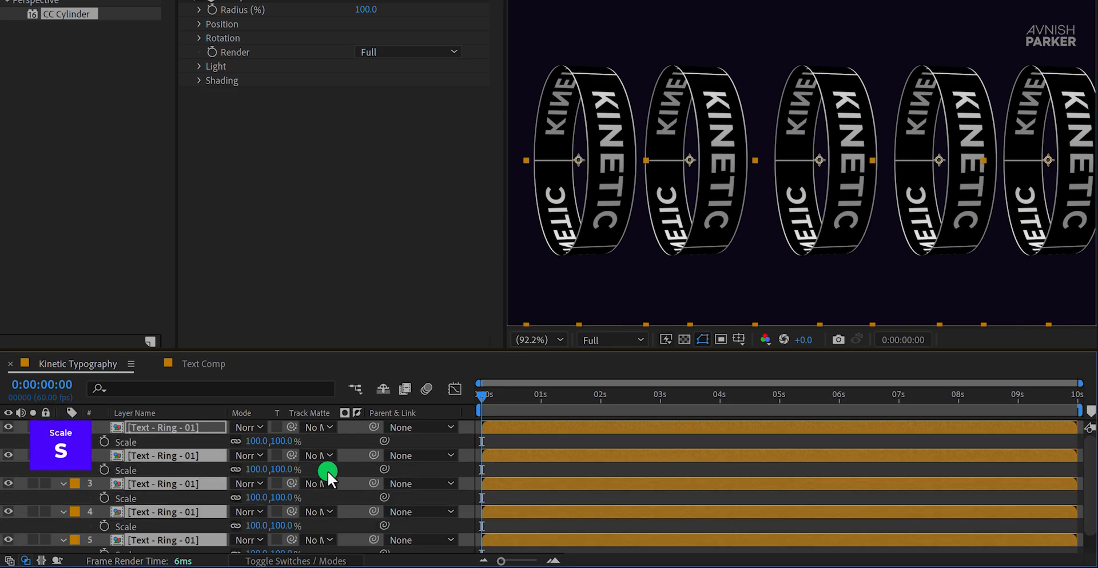
left_click(338, 443)
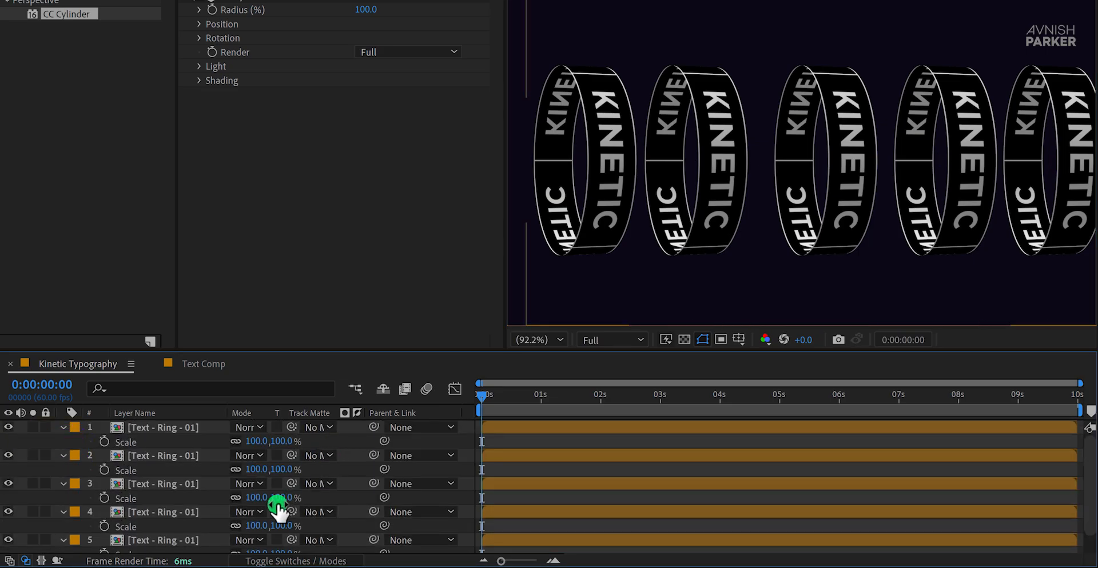
scroll(279, 511, "down", 1)
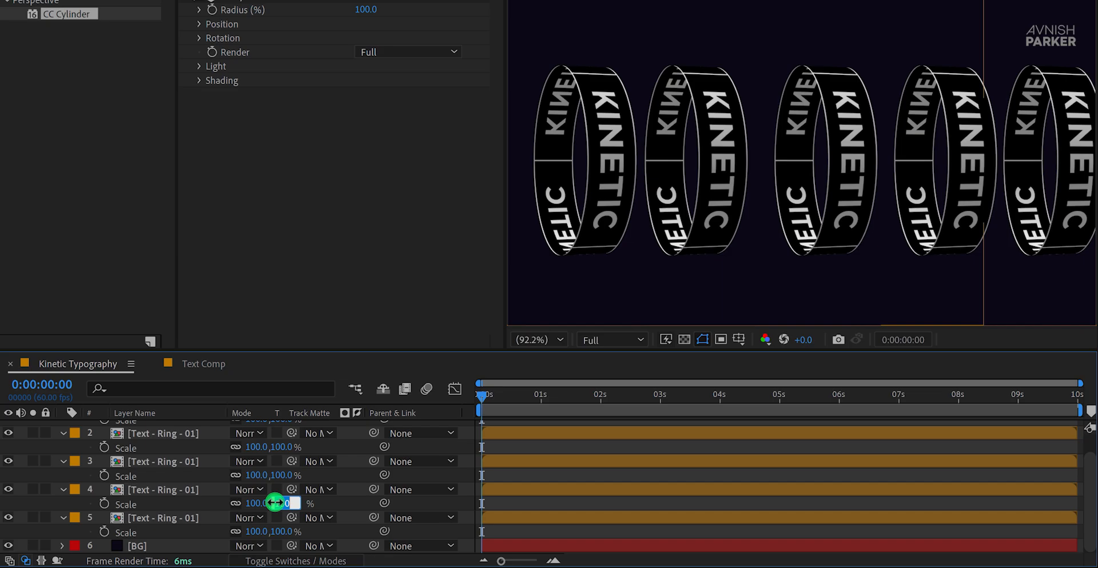
type("90")
key("Return")
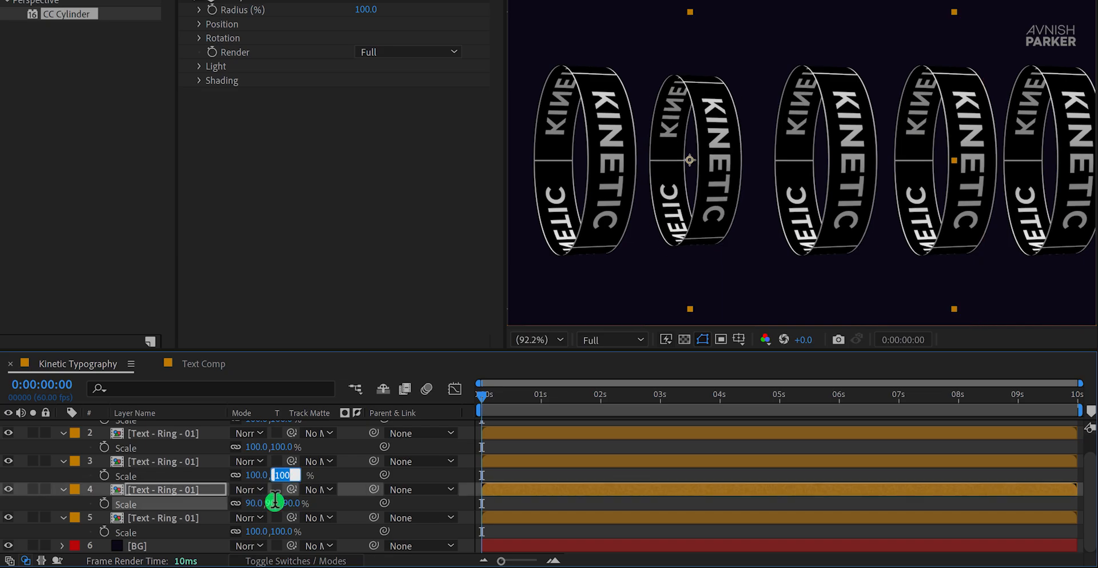
key("shift+Tab")
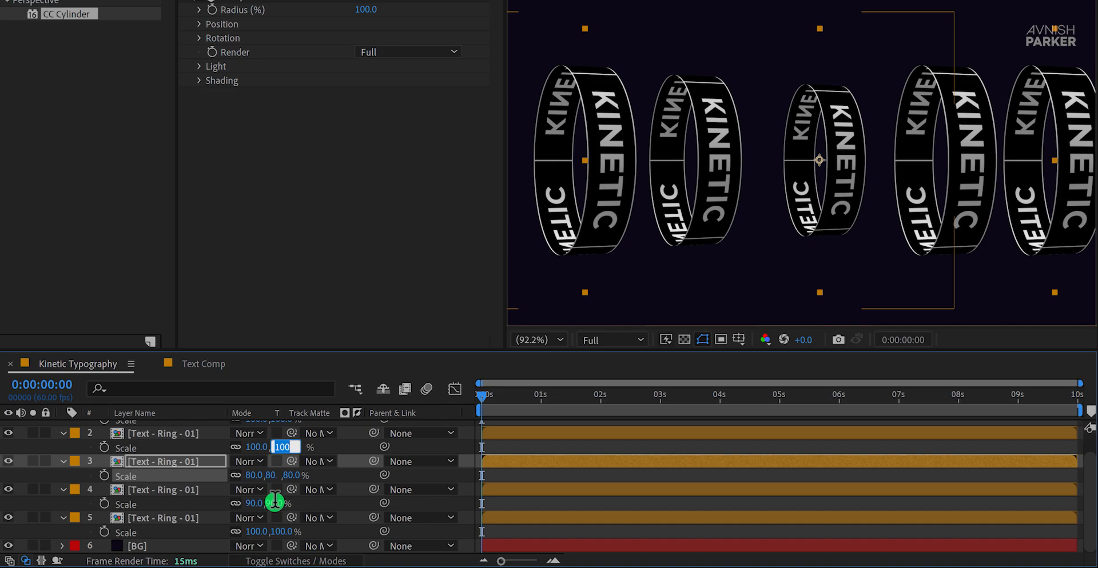
type("70")
key("Return")
key("shift+Tab")
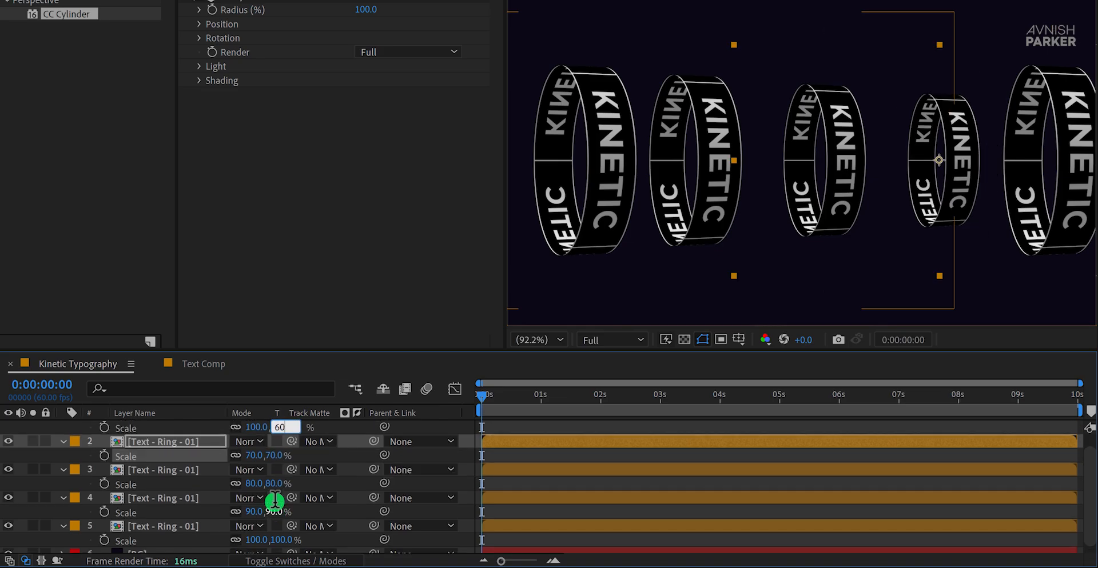
key("Return")
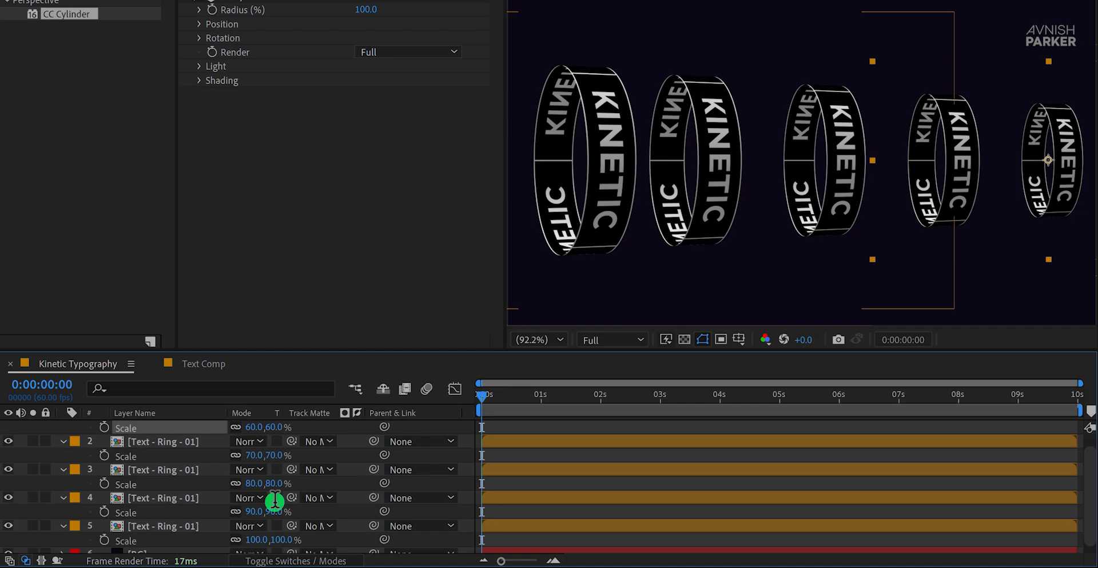
Collapse the layers' properties, then nudge the layer 3 ring left and the layer 4 ring right to even their spacing.
left_click(818, 177)
key("ctrl+a")
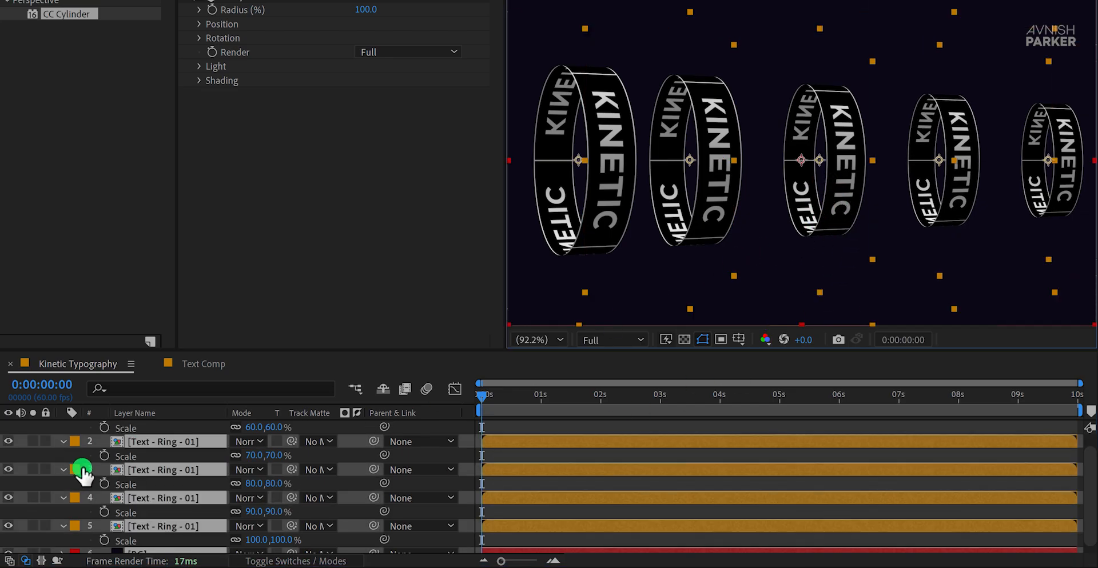
left_click(64, 470)
key("F2")
left_click(203, 454)
key("shift+Left")
key("shift+Left")
key("shift+Left")
key("shift+Left")
key("shift+Left")
key("shift+Left")
left_click(200, 468)
key("shift+Right")
key("shift+Right")
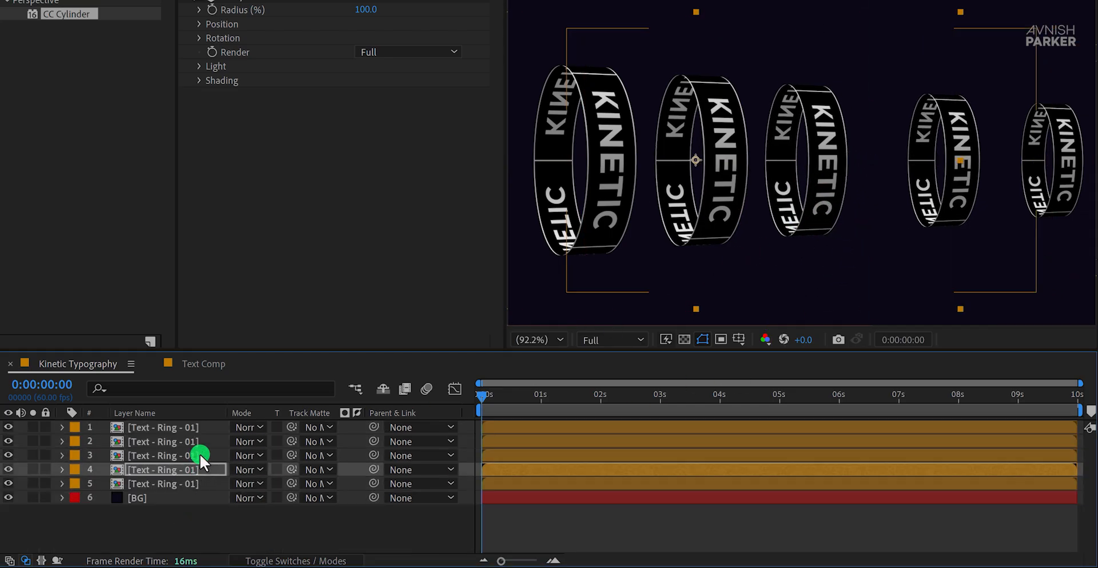
Nudge the two smallest rings, layers 2 and 1, left to close the gaps in the row.
left_click(202, 441)
key("shift+Left")
key("shift+Left")
key("shift+Left")
key("shift+Left")
key("shift+Left")
key("shift+Left")
left_click(205, 428)
key("shift+Left")
key("shift+Left")
key("shift+Left")
key("shift+Left")
key("shift+Left")
key("shift+Left")
key("shift+Left")
key("shift+Left")
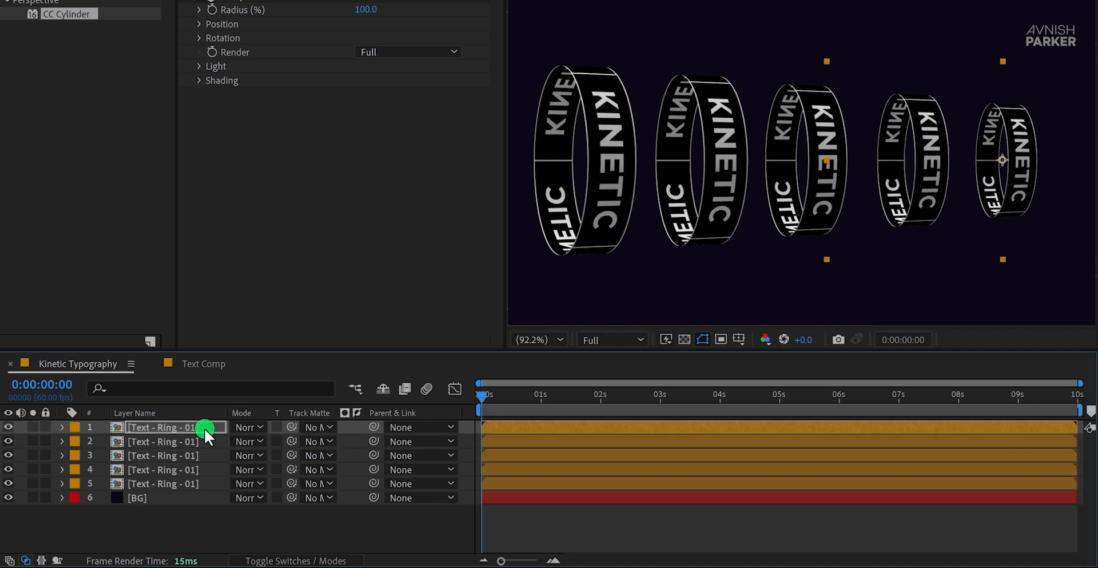
Shift the rings on layers 1 to 4 slightly right to fine-tune the spacing from the largest ring.
left_click(200, 455)
key("shift+Right")
key("shift+Right")
left_click(201, 466)
key("shift+Right")
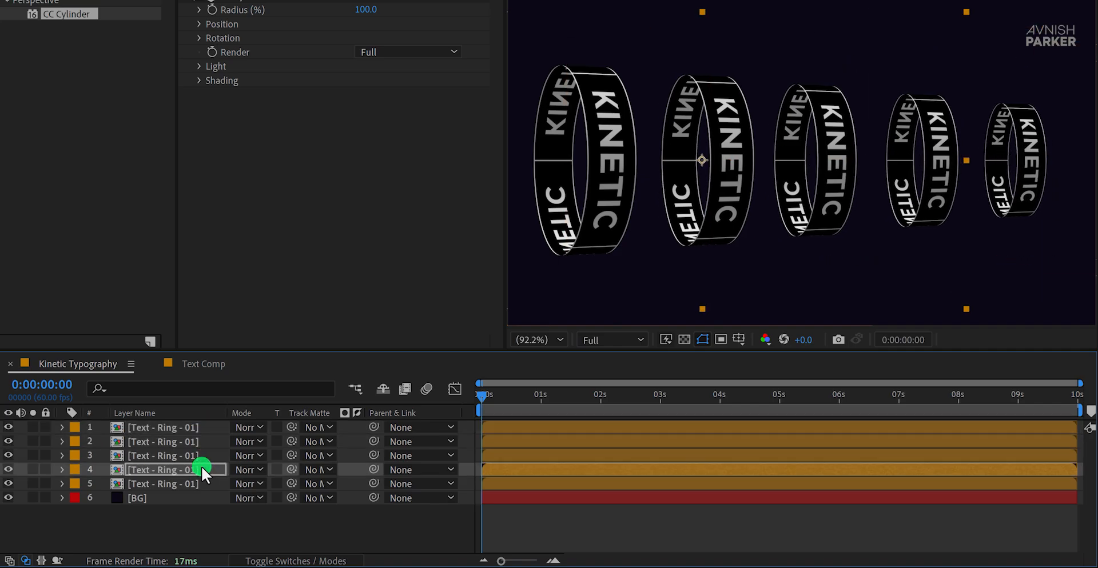
Time-reverse both CC Cylinder Rotation Y keyframes of the layer 4 ring.
left_click_drag(484, 397, 455, 400)
left_click(197, 469)
key("u")
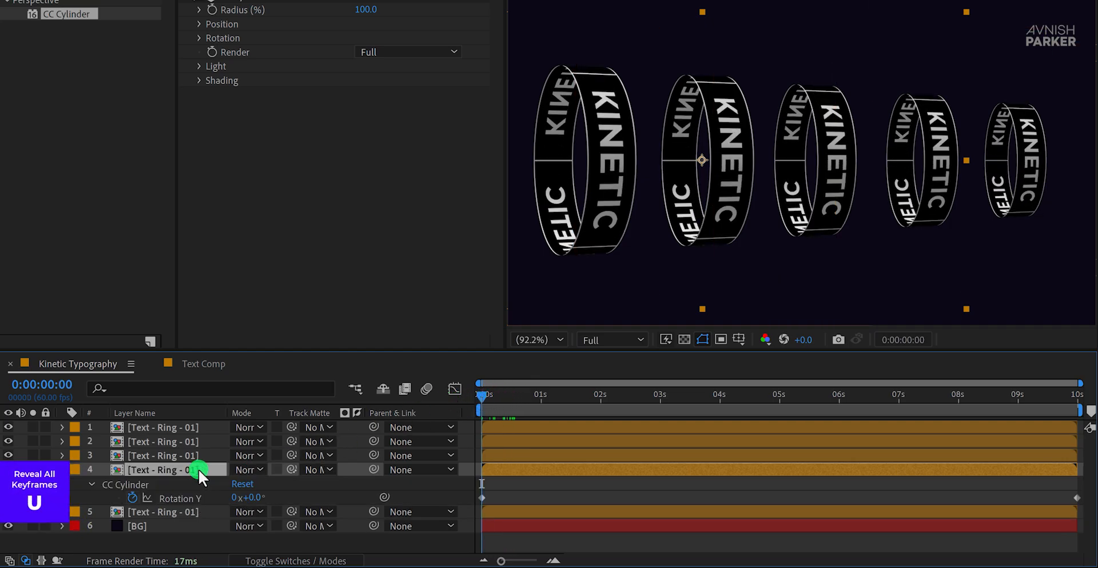
left_click_drag(499, 492, 472, 504)
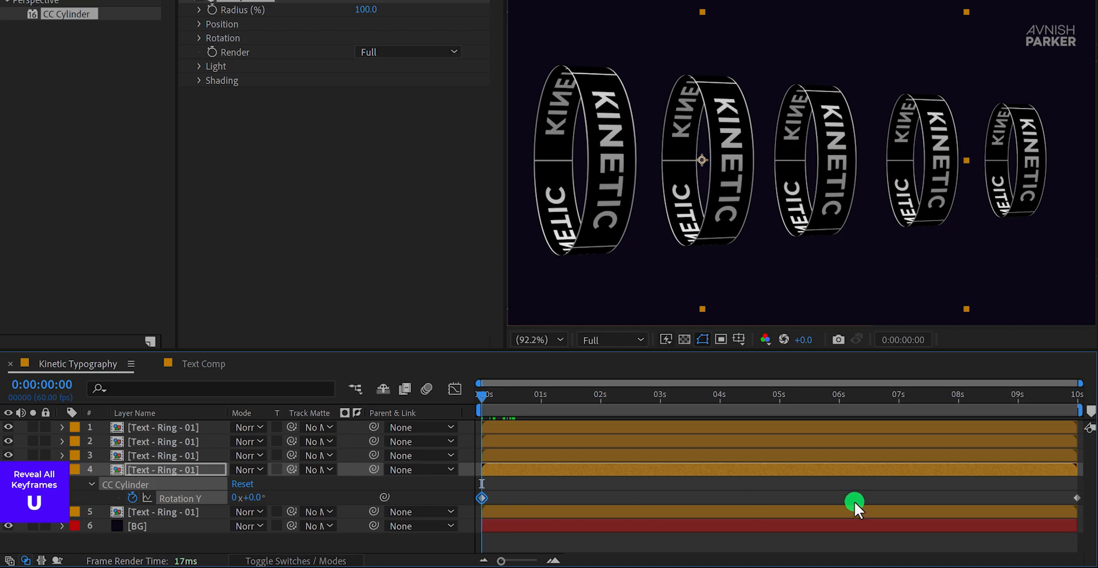
left_click_drag(1056, 490, 1086, 504)
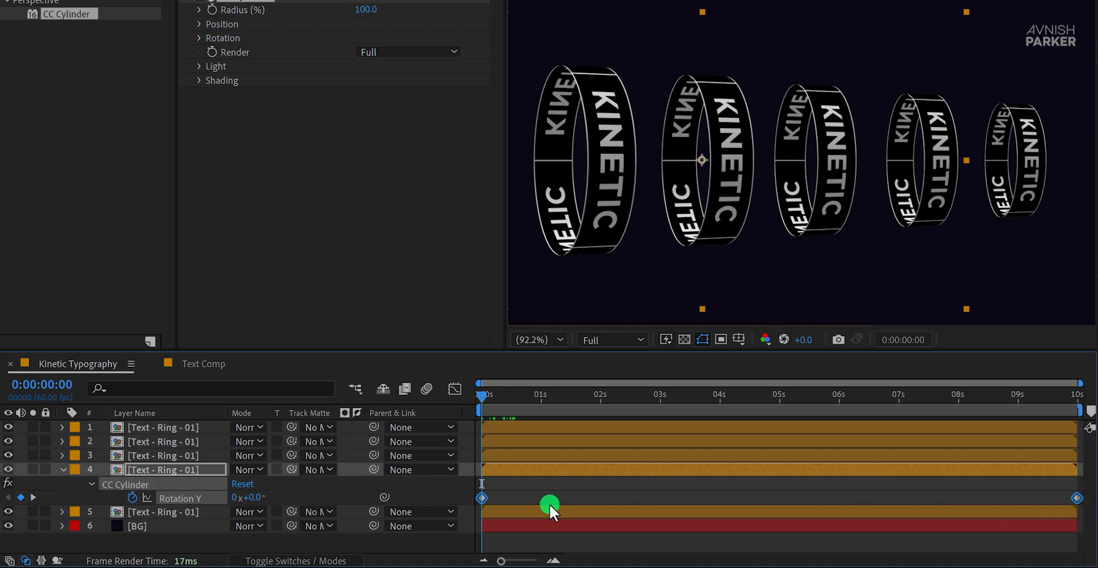
right_click(480, 496)
mouse_move(603, 489)
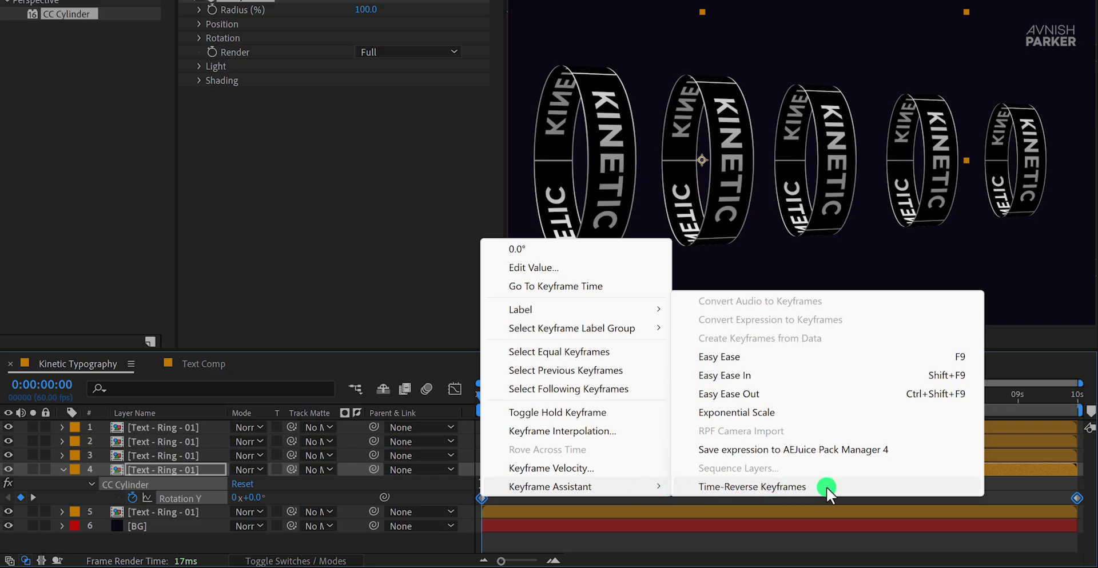
left_click(753, 487)
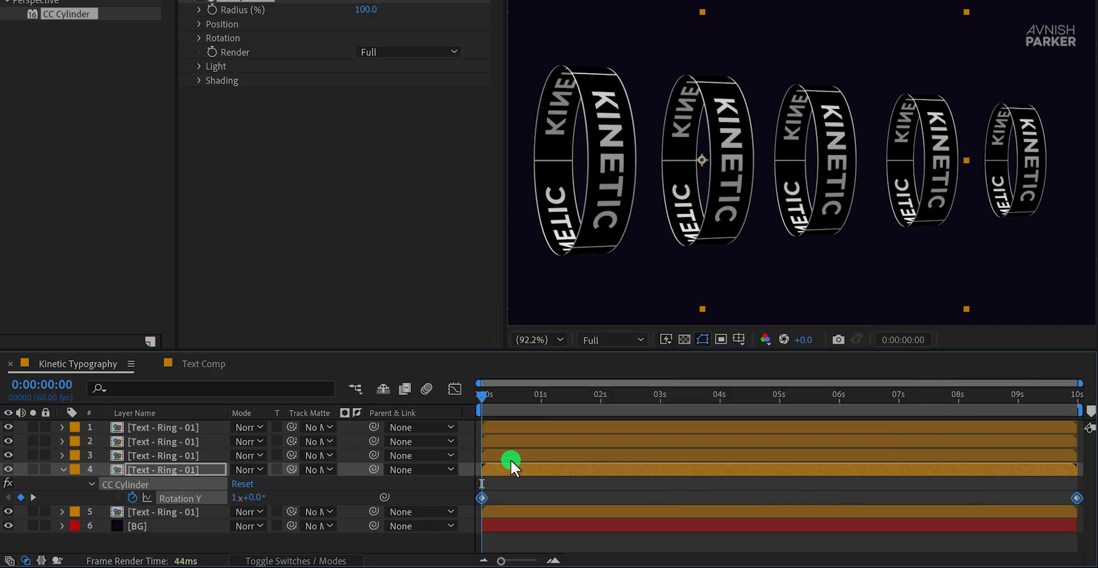
Time-reverse both Rotation Y keyframes of the layer 2 ring and scrub to 0:00:01:39 to check the motion.
left_click(493, 442)
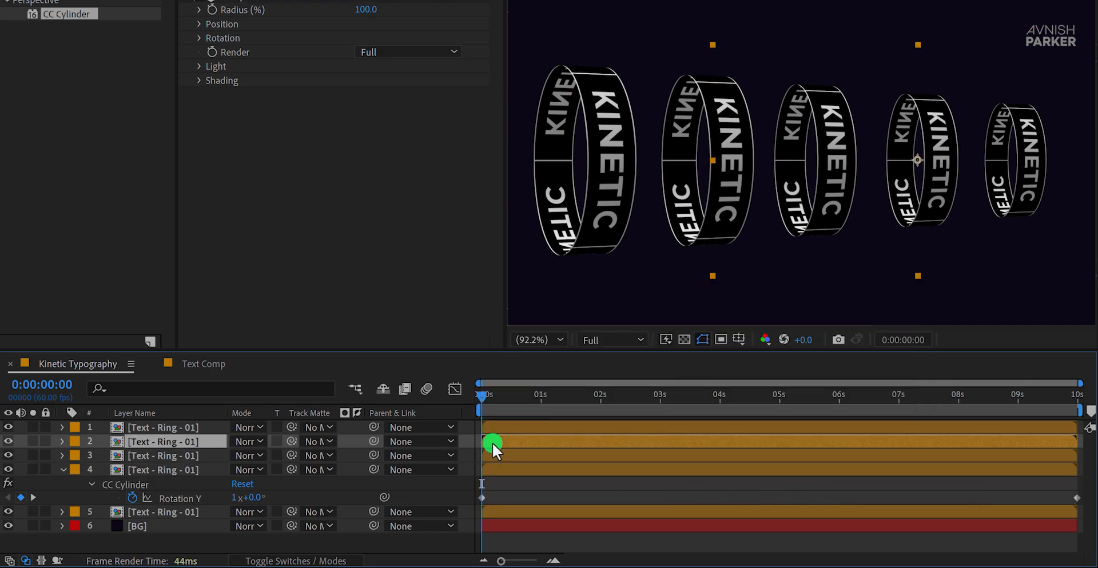
key("u")
left_click(481, 470)
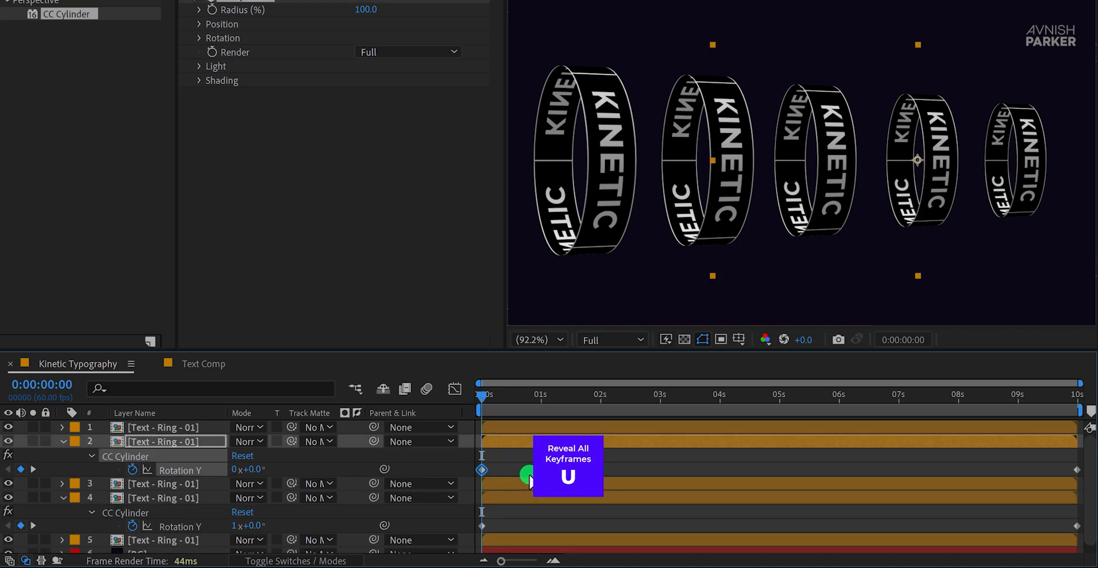
right_click(1076, 467)
left_click(1037, 459)
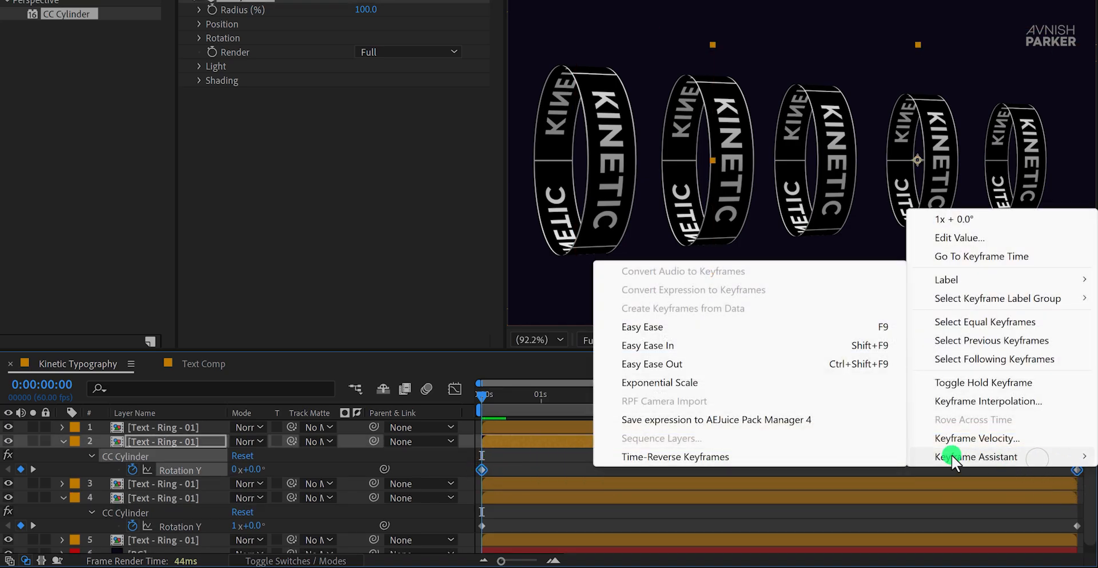
left_click(850, 457)
left_click(492, 394)
left_click_drag(491, 393, 580, 401)
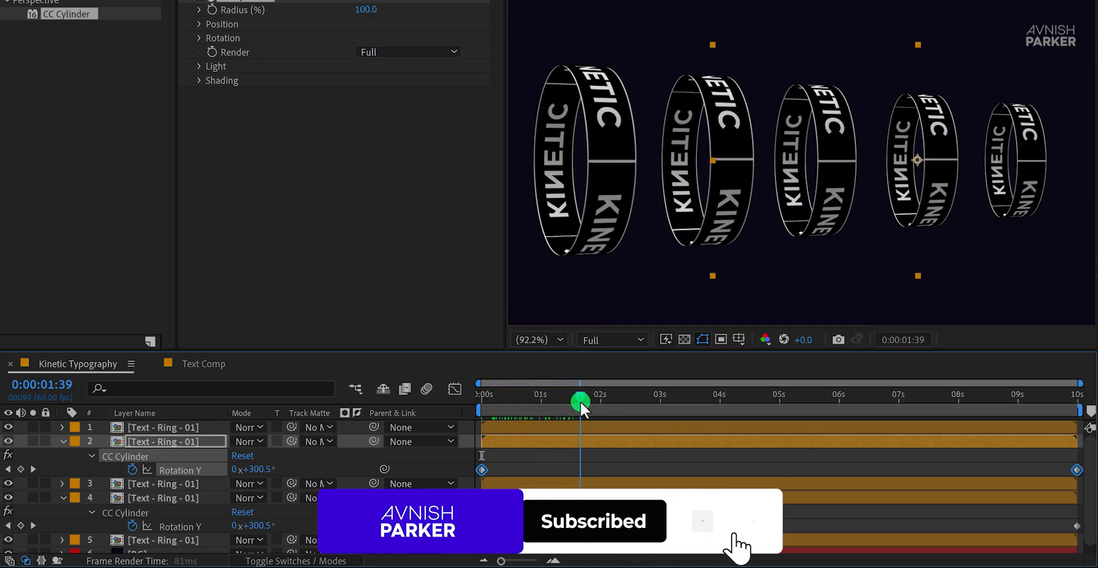
Apply the Invert effect to the layer 2 ring and place it above CC Cylinder in the effect order.
left_click(444, 455)
left_click(216, 442)
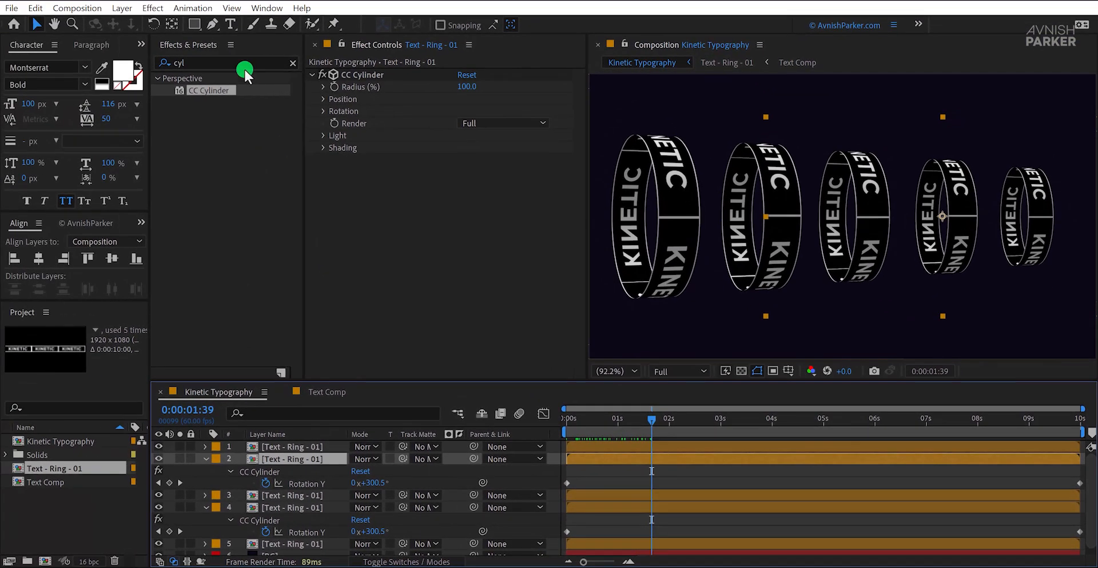
left_click(245, 67)
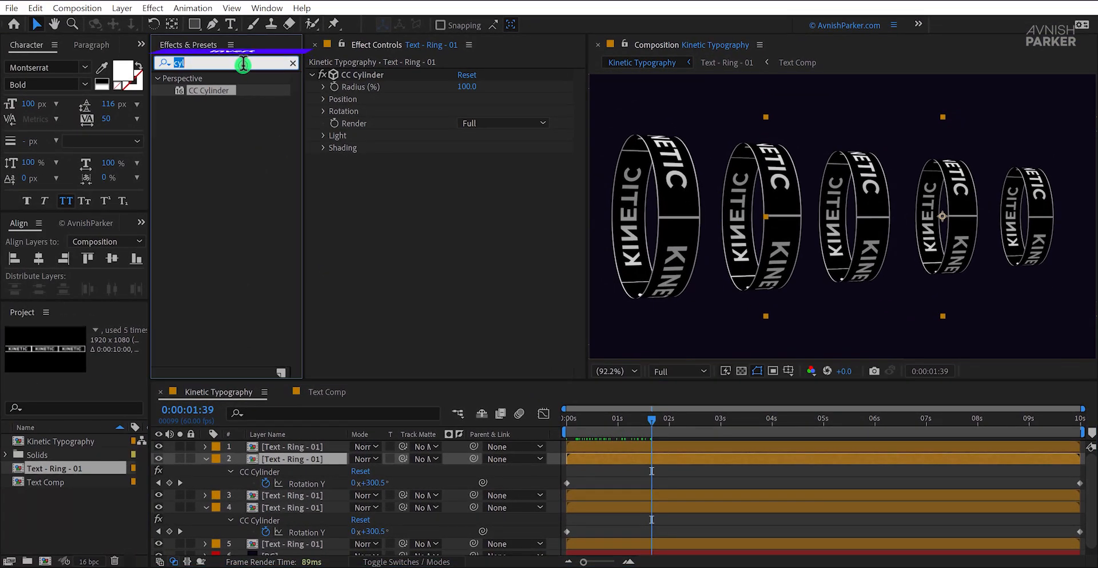
type("inver")
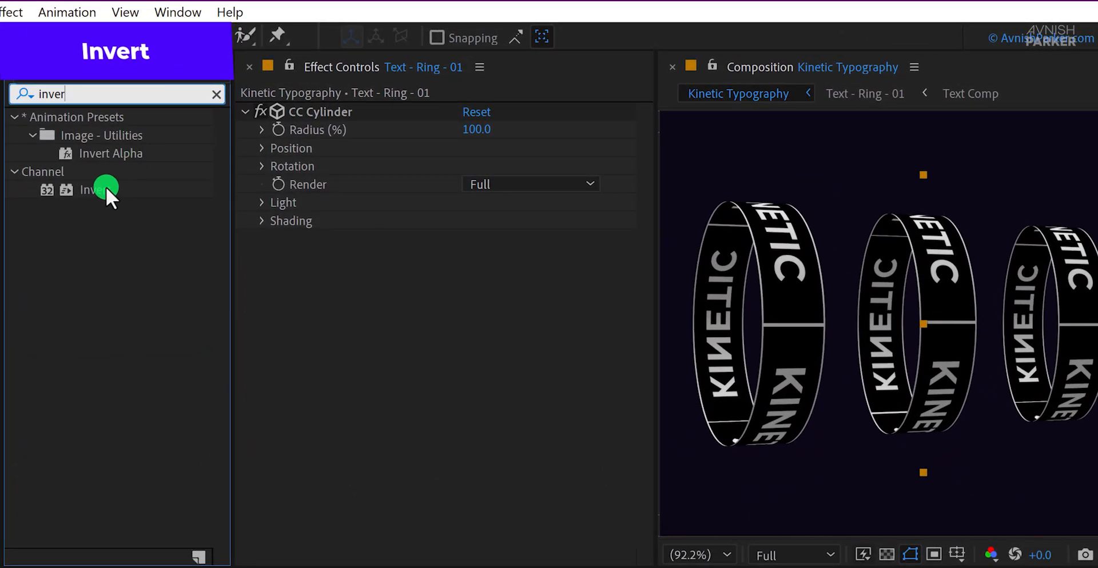
left_click_drag(106, 186, 364, 308)
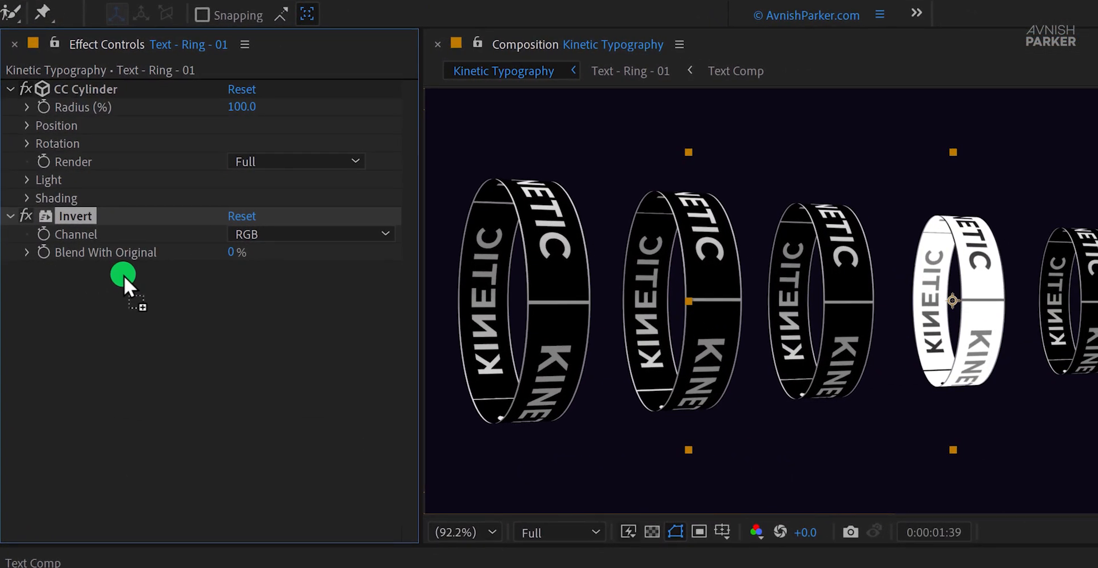
left_click_drag(90, 228, 104, 85)
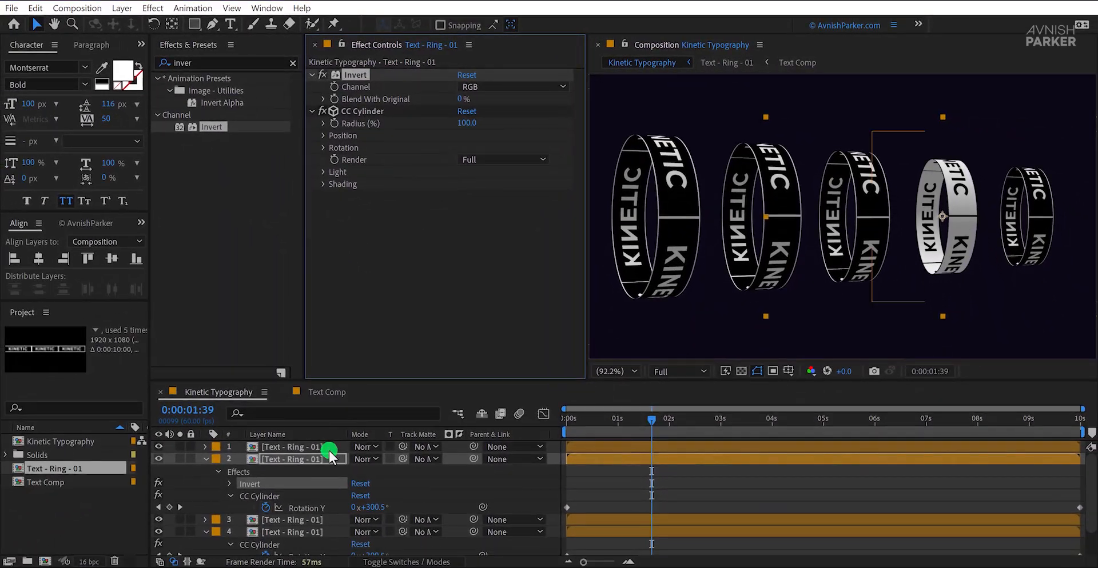
Apply the Invert effect to the layer 4 ring, above its CC Cylinder effect.
scroll(192, 549, "down", 2)
left_click(312, 500)
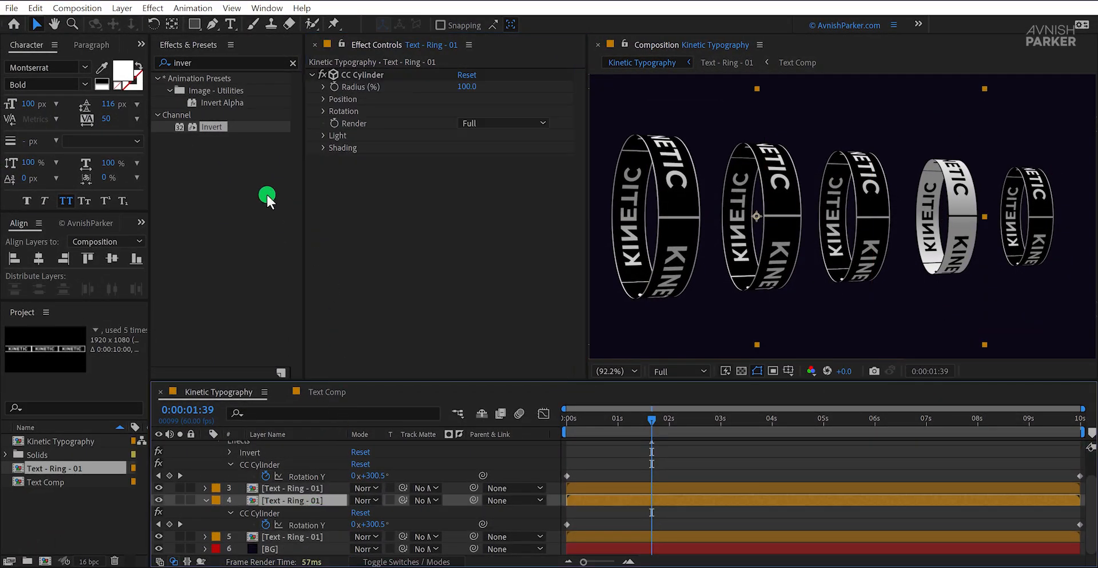
mouse_move(218, 131)
left_mouse_down()
mouse_move(352, 101)
mouse_move(372, 71)
left_mouse_up()
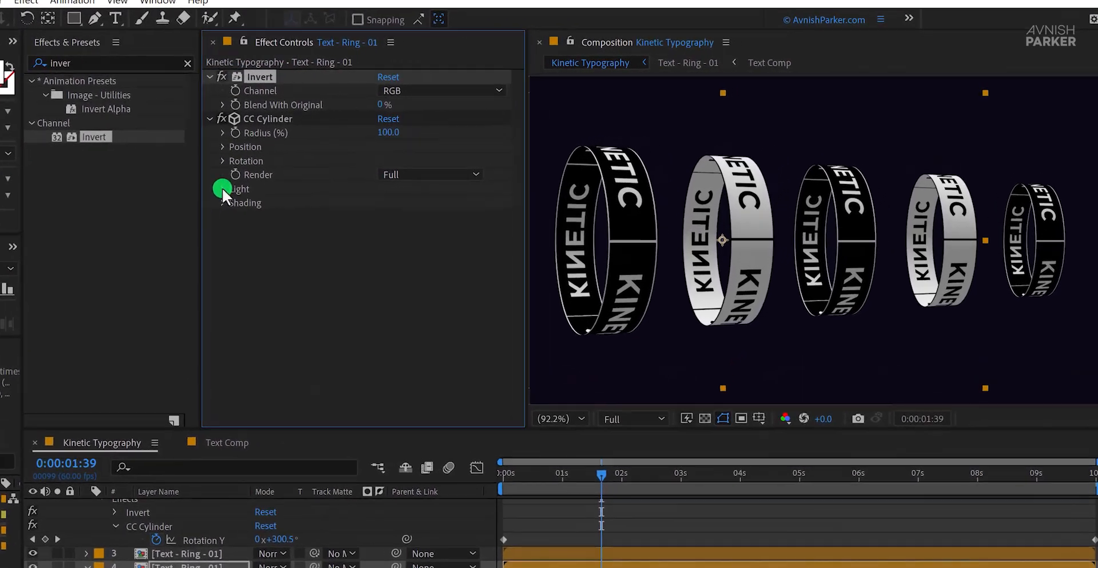
Brighten the layer 4 ring by changing the Light Height in its CC Cylinder light settings.
left_click(285, 178)
left_click(247, 273)
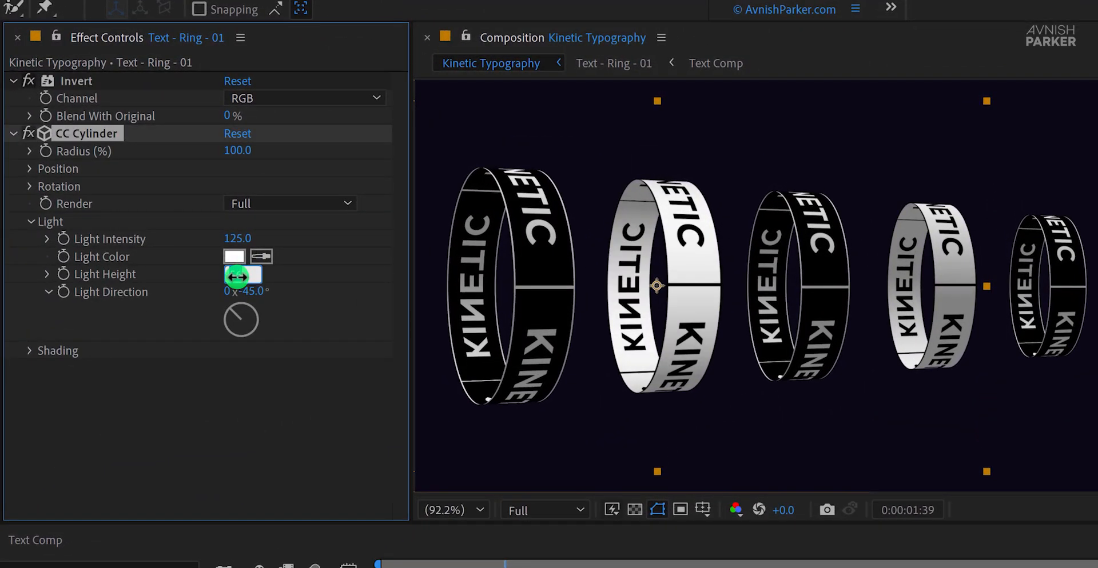
key("Return")
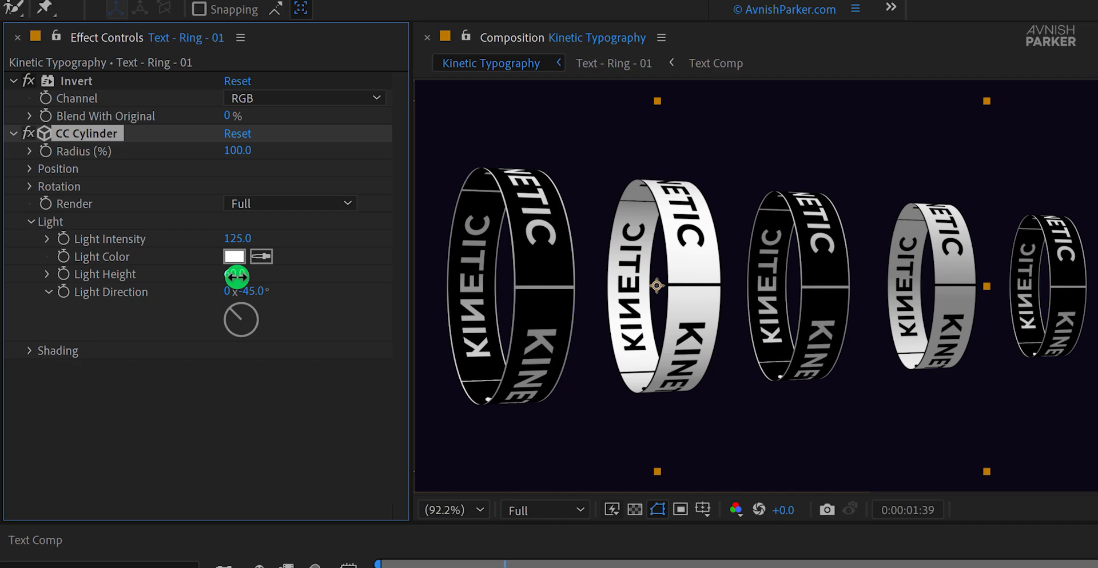